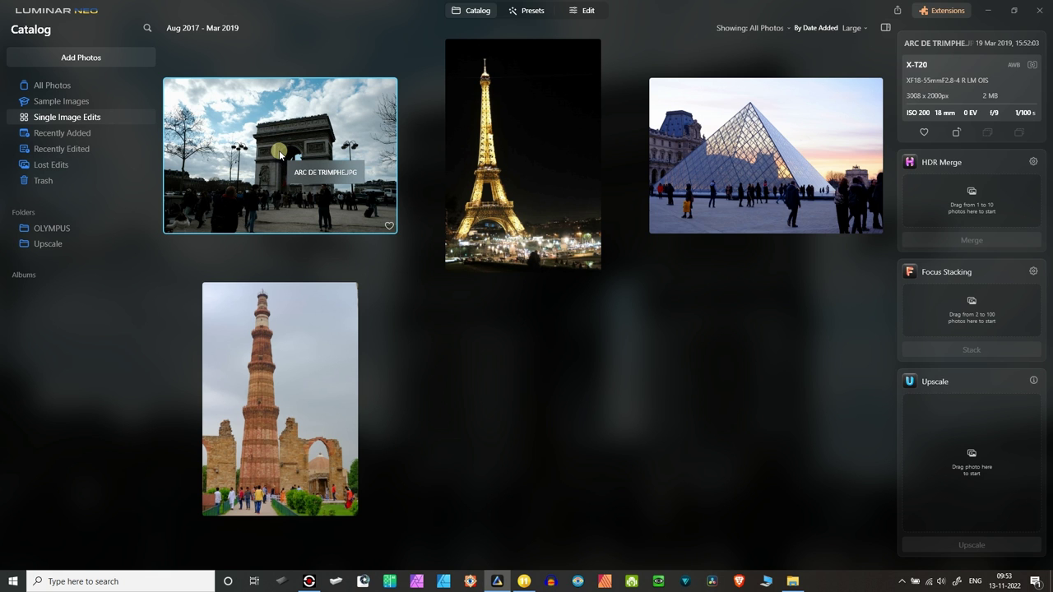
# Upscale the Arc de Triomphe photo 2x to 6016 x 4000 px in the Upscale folder.
pyautogui.moveTo(279, 154); pyautogui.dragTo(972, 472)
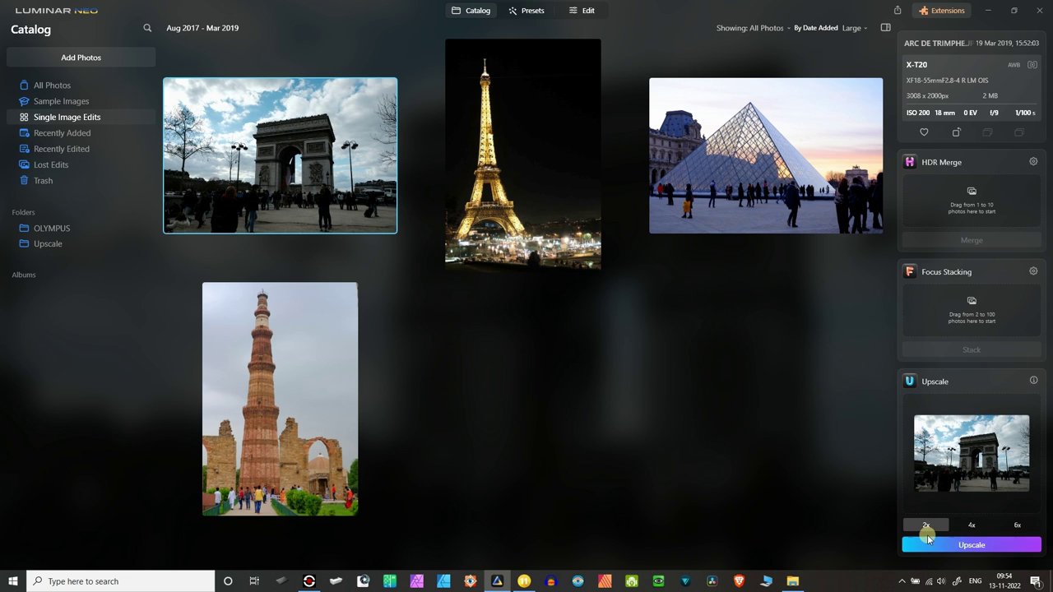
pyautogui.click(927, 528)
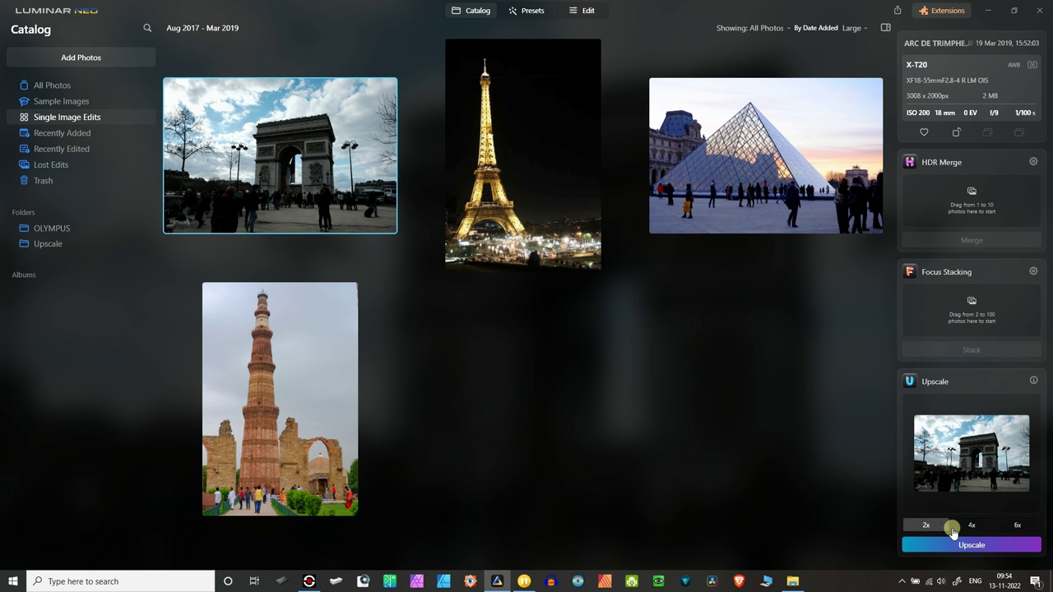
pyautogui.click(982, 545)
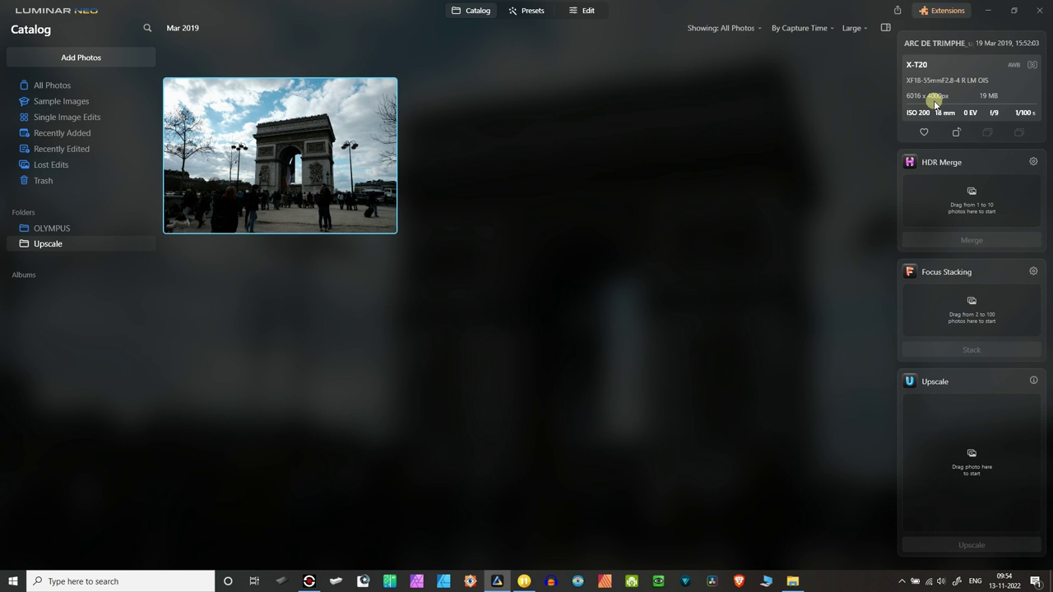
# Edit the upscaled photo with Supercontrast: Highlights Contrast 70 and Shadows Contrast 67.
pyautogui.click(581, 14)
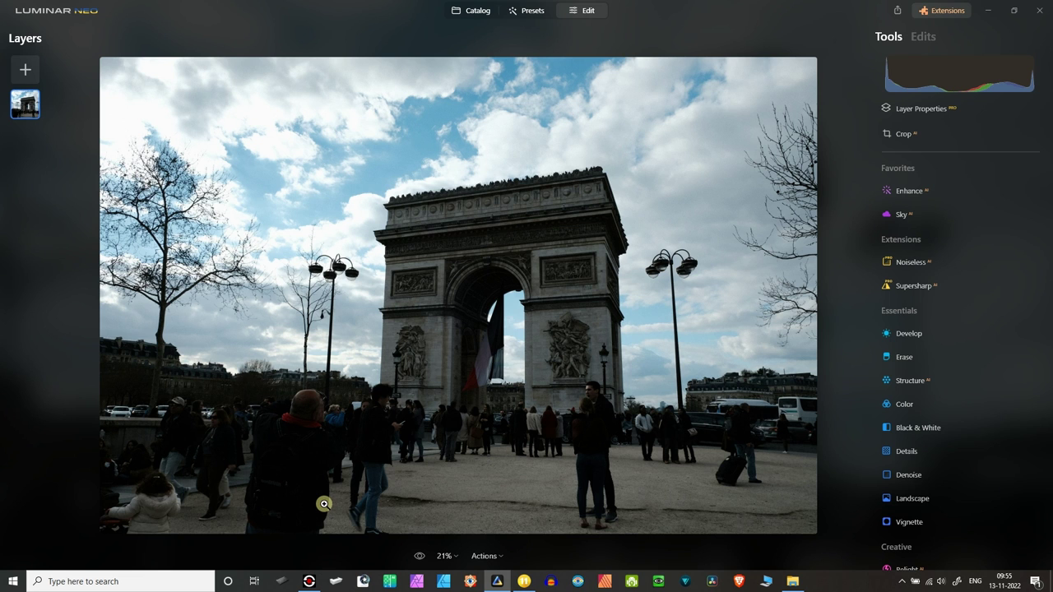
pyautogui.scroll(-5, 983, 447)
pyautogui.scroll(-3, 984, 447)
pyautogui.click(917, 488)
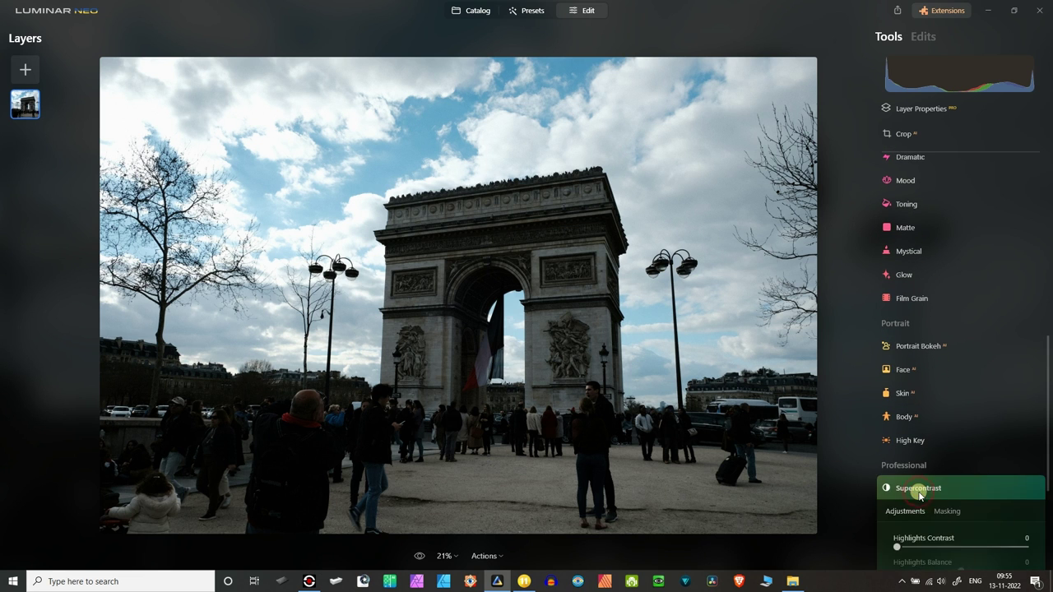
pyautogui.moveTo(901, 384); pyautogui.dragTo(985, 395)
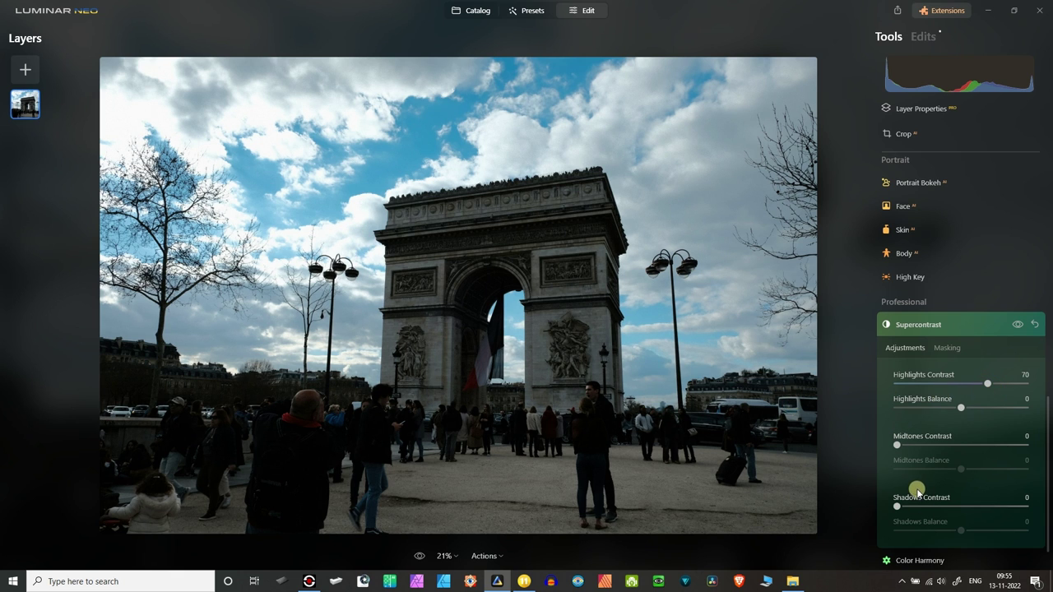
pyautogui.moveTo(898, 505); pyautogui.dragTo(983, 507)
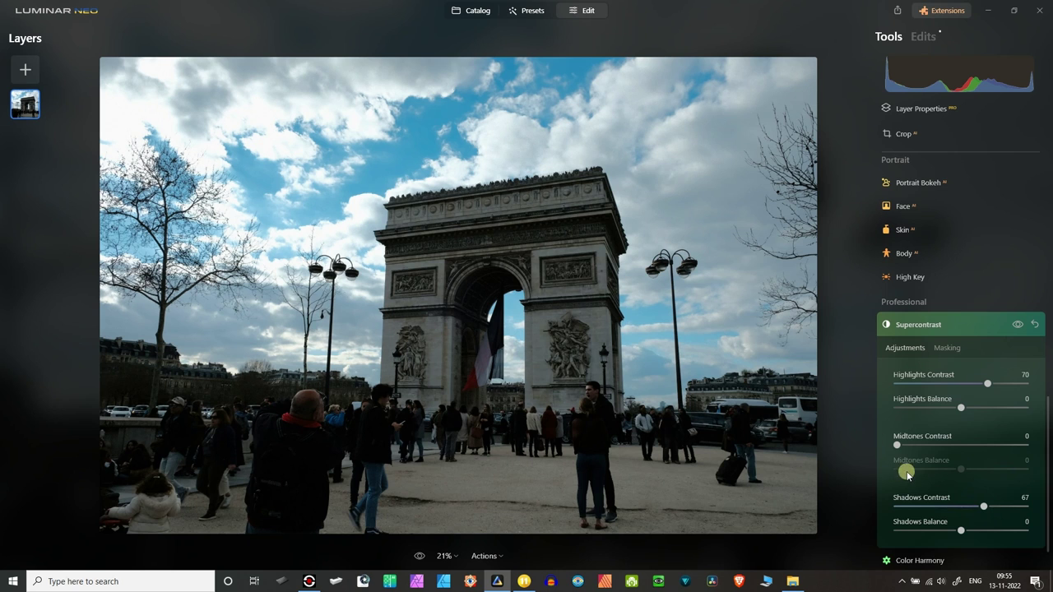
pyautogui.scroll(2, 938, 387)
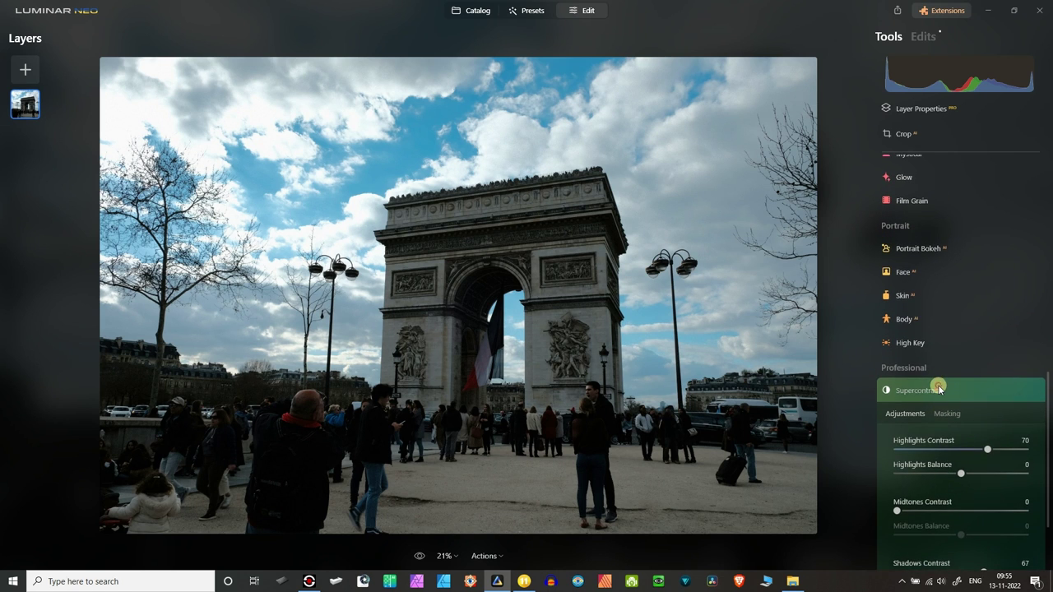
# Apply Relight with Brightness Near 70 and compare the photo with and without it.
pyautogui.click(938, 384)
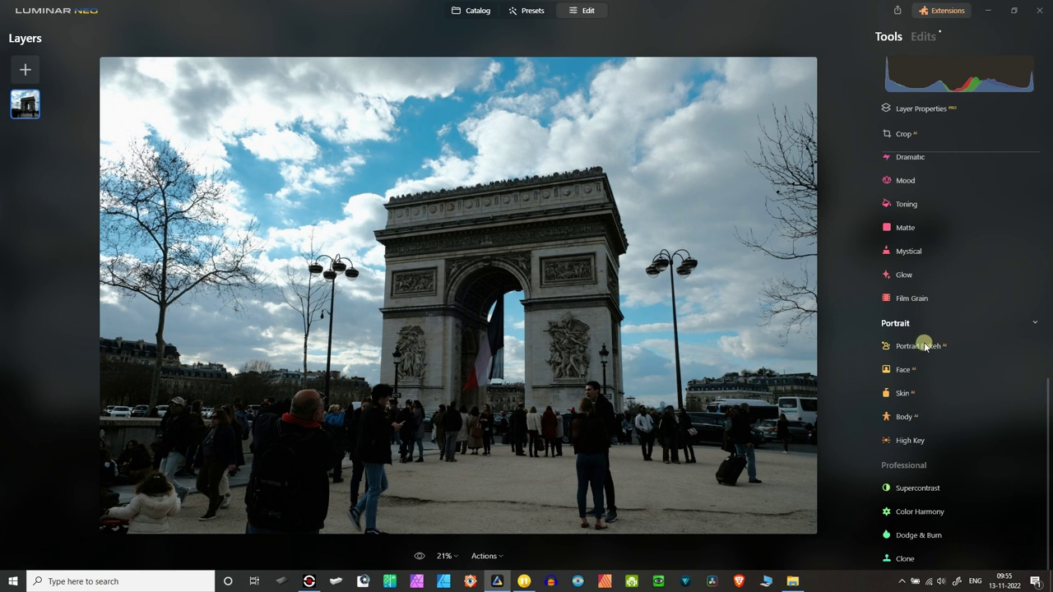
pyautogui.scroll(5, 918, 414)
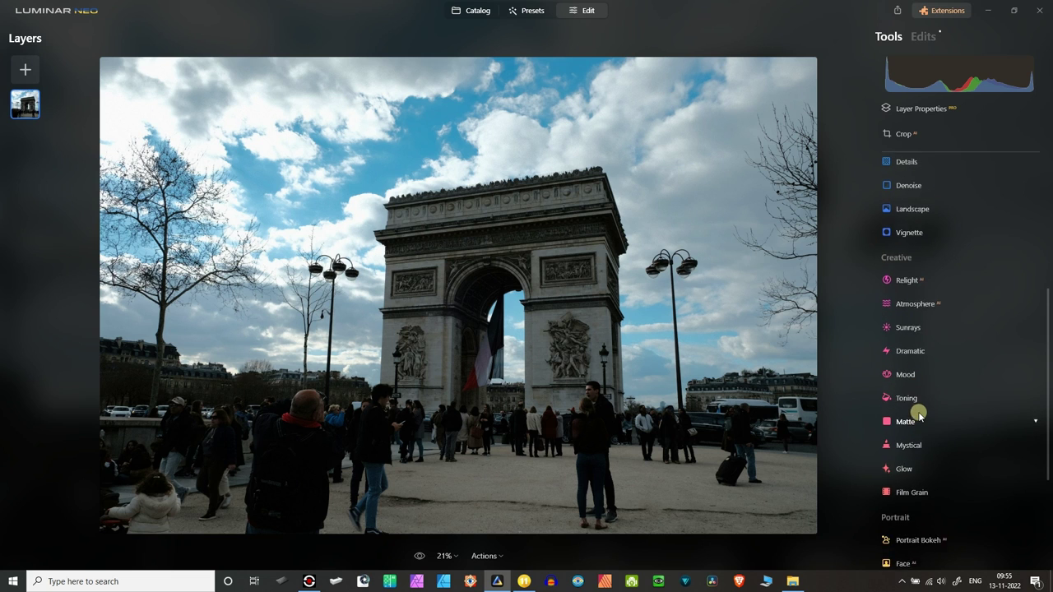
pyautogui.click(907, 280)
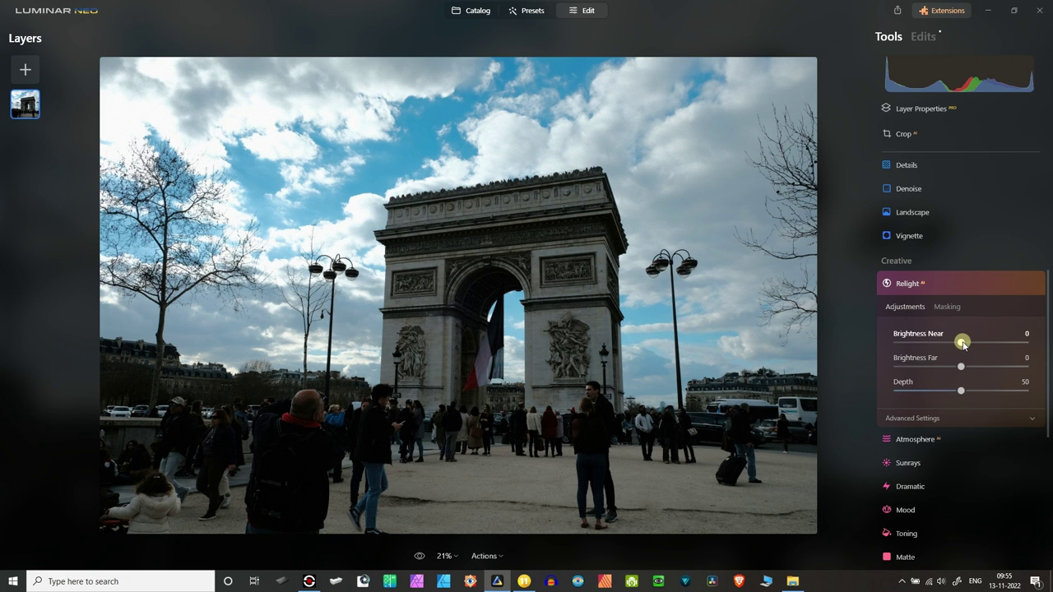
pyautogui.moveTo(961, 341); pyautogui.dragTo(1009, 350)
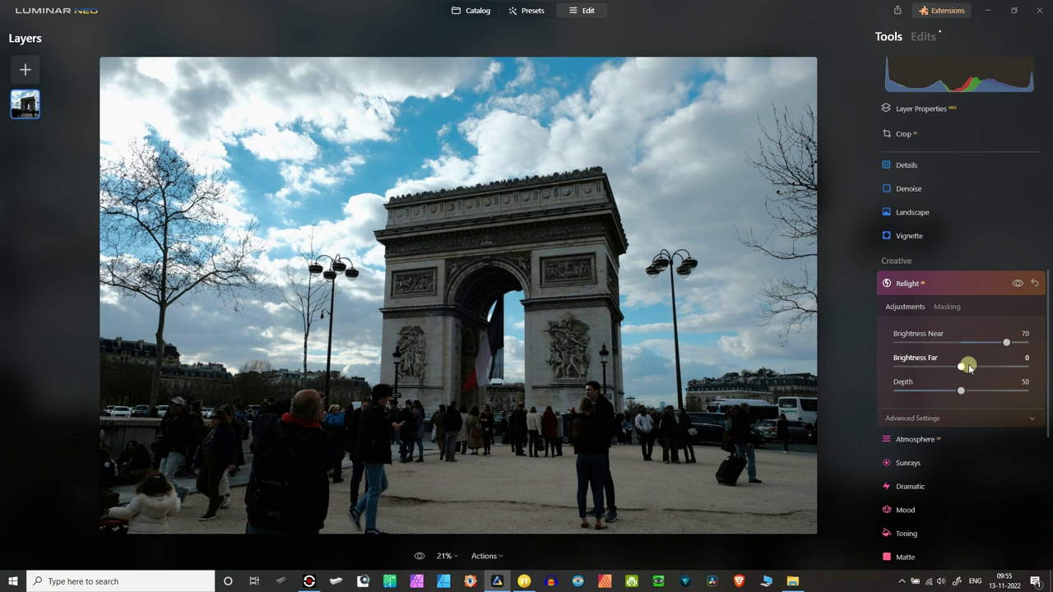
pyautogui.click(1016, 285)
pyautogui.click(1016, 284)
pyautogui.click(1016, 284)
pyautogui.click(1016, 285)
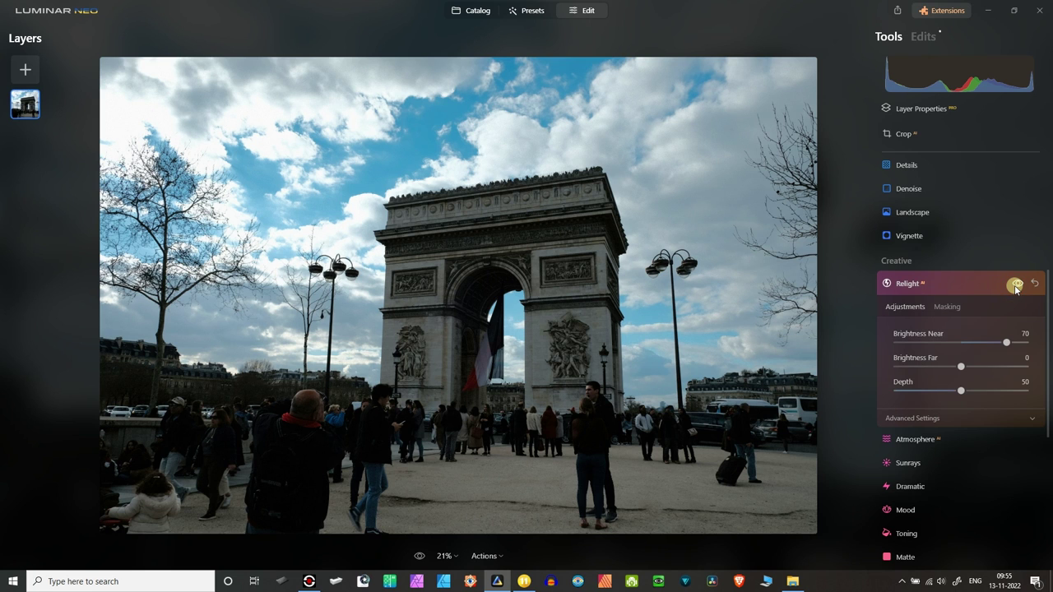
pyautogui.click(1016, 284)
pyautogui.click(1016, 285)
pyautogui.click(1016, 285)
pyautogui.click(1015, 284)
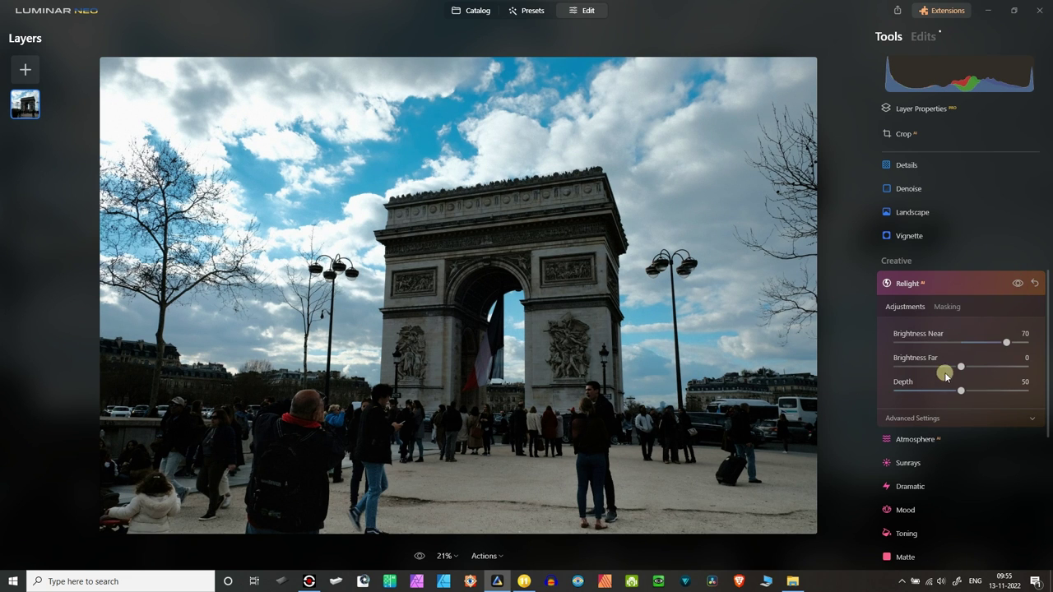
# Set Relight Depth to 100 and Brightness Far to about -38 to darken the sky.
pyautogui.moveTo(961, 391); pyautogui.dragTo(1030, 404)
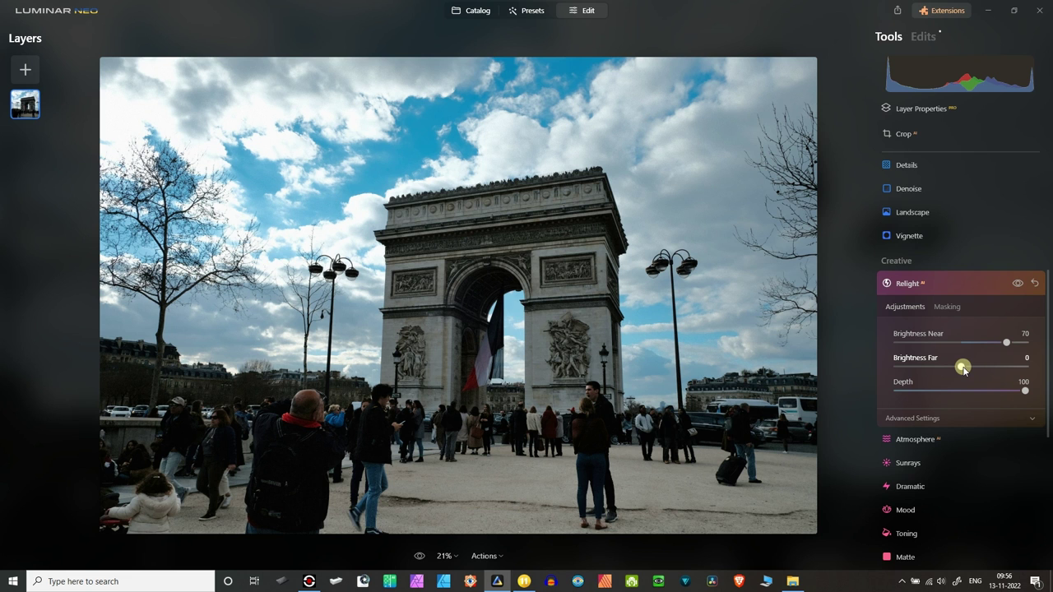
pyautogui.moveTo(964, 371); pyautogui.dragTo(936, 375)
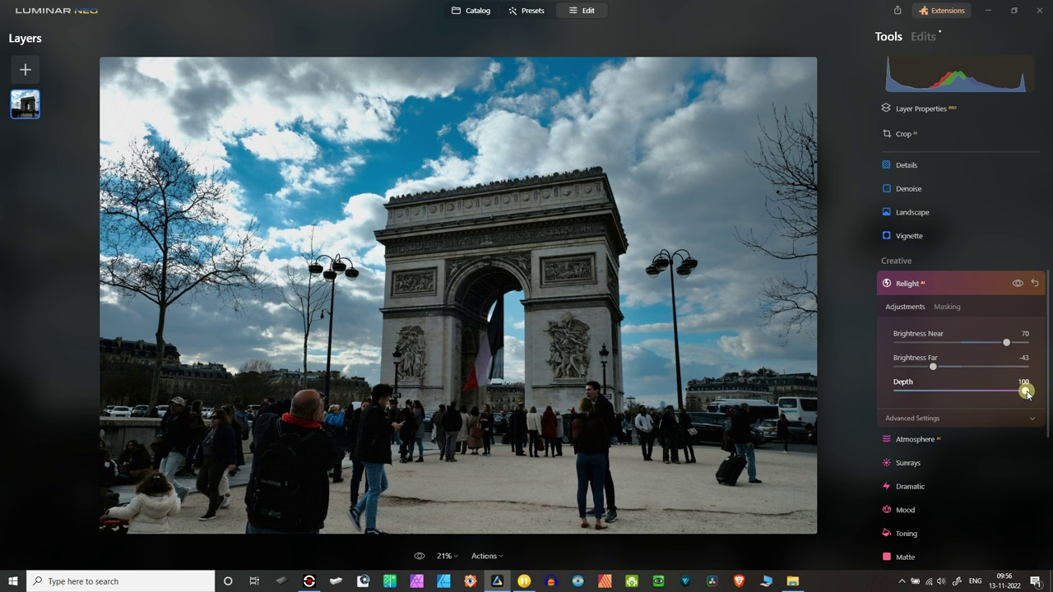
pyautogui.moveTo(1027, 396); pyautogui.dragTo(1047, 421)
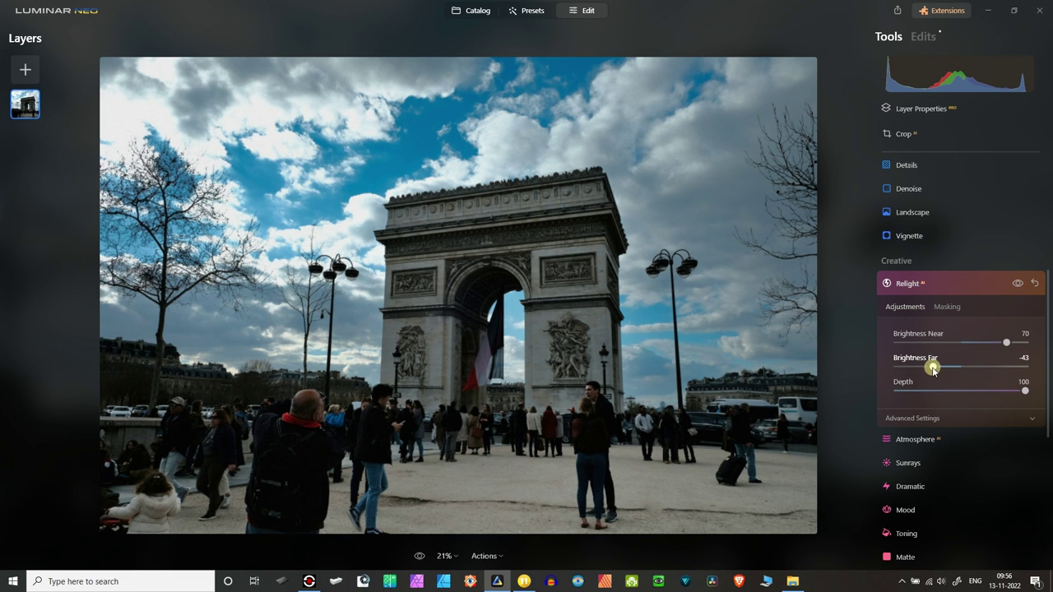
pyautogui.moveTo(932, 368); pyautogui.dragTo(915, 371)
pyautogui.moveTo(1024, 391)
pyautogui.mouseDown()
pyautogui.moveTo(1001, 394)
pyautogui.moveTo(1022, 402)
pyautogui.mouseUp()
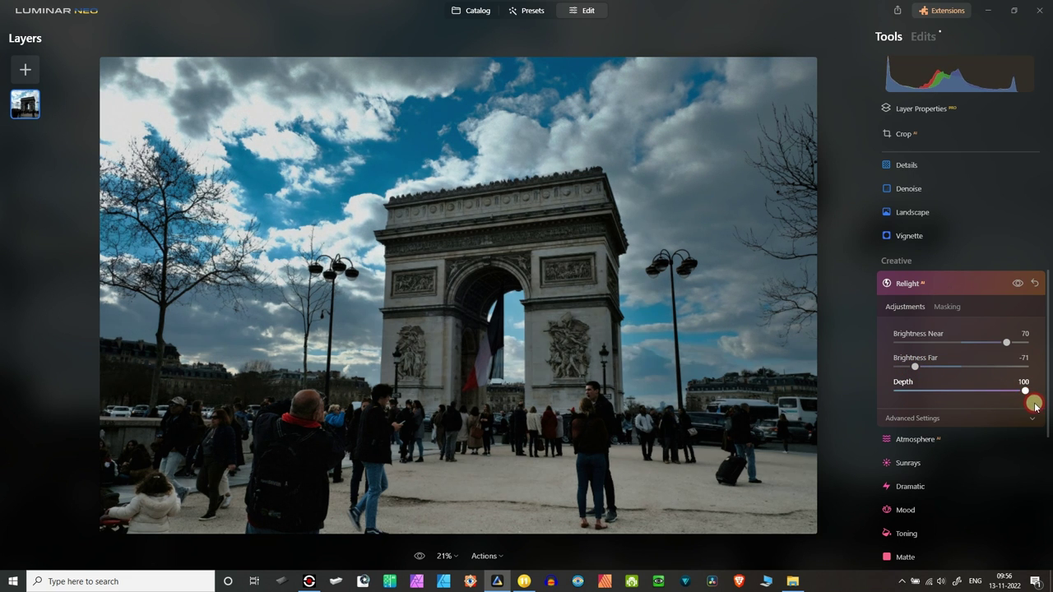
pyautogui.moveTo(910, 370); pyautogui.dragTo(937, 388)
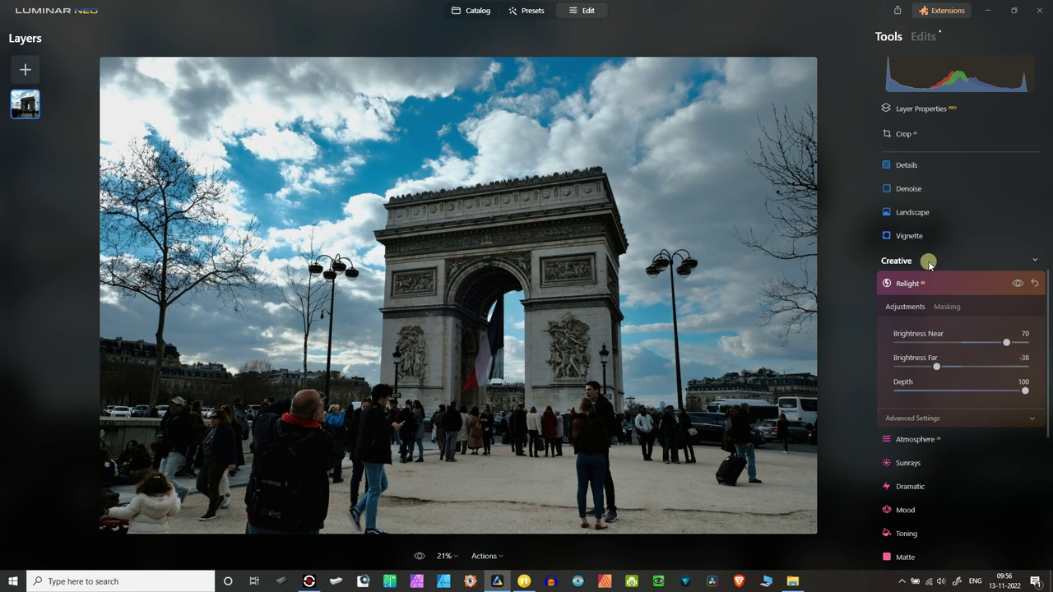
# Collapse Relight and bring up the Develop tool's Masking options.
pyautogui.click(917, 285)
pyautogui.scroll(5, 923, 288)
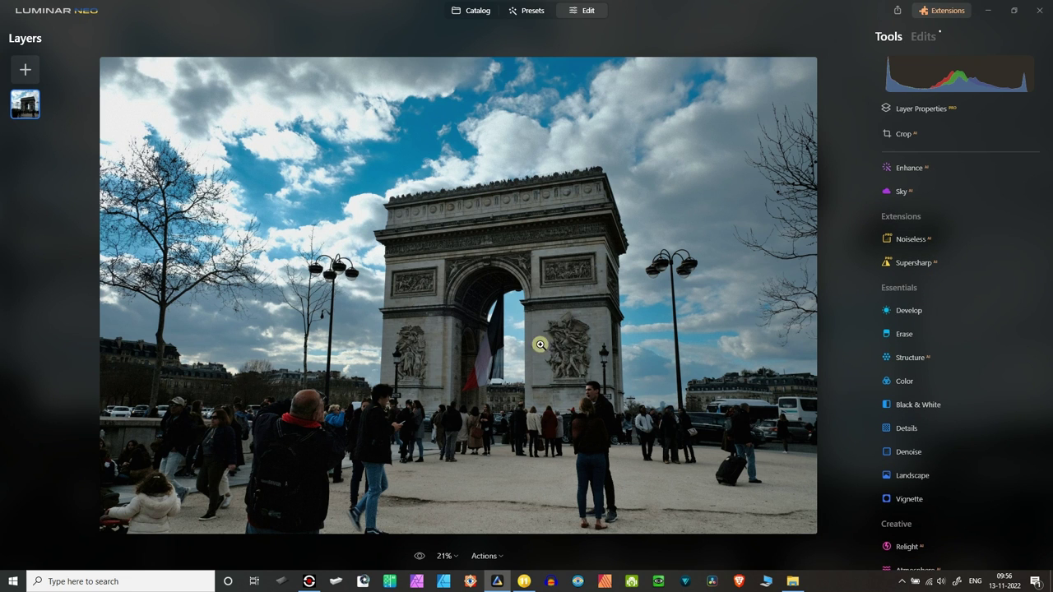
pyautogui.scroll(1, 942, 265)
pyautogui.scroll(-10, 944, 261)
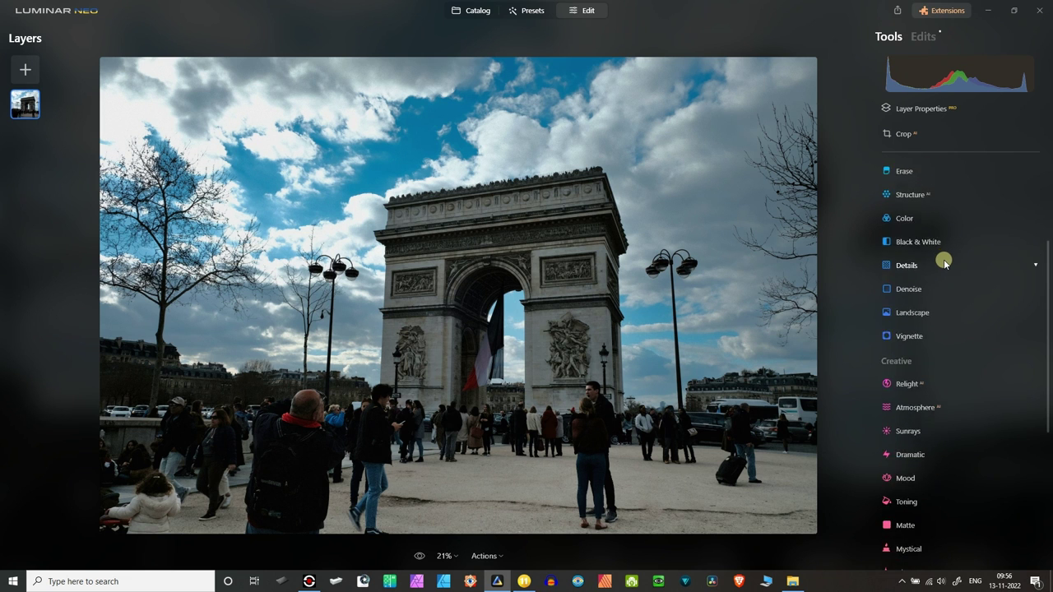
pyautogui.scroll(5, 944, 260)
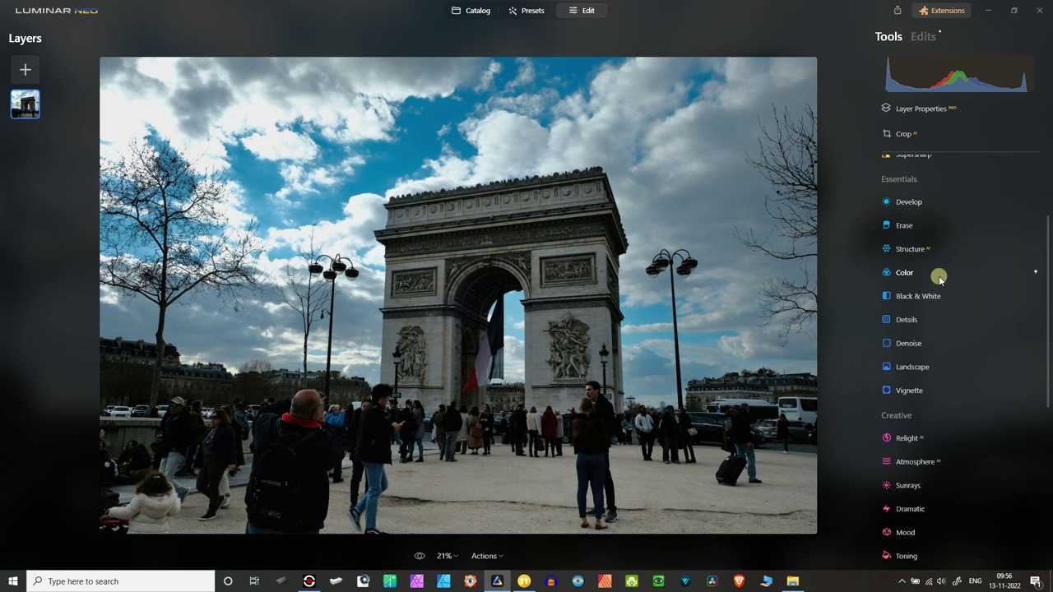
pyautogui.scroll(3, 941, 275)
pyautogui.click(908, 265)
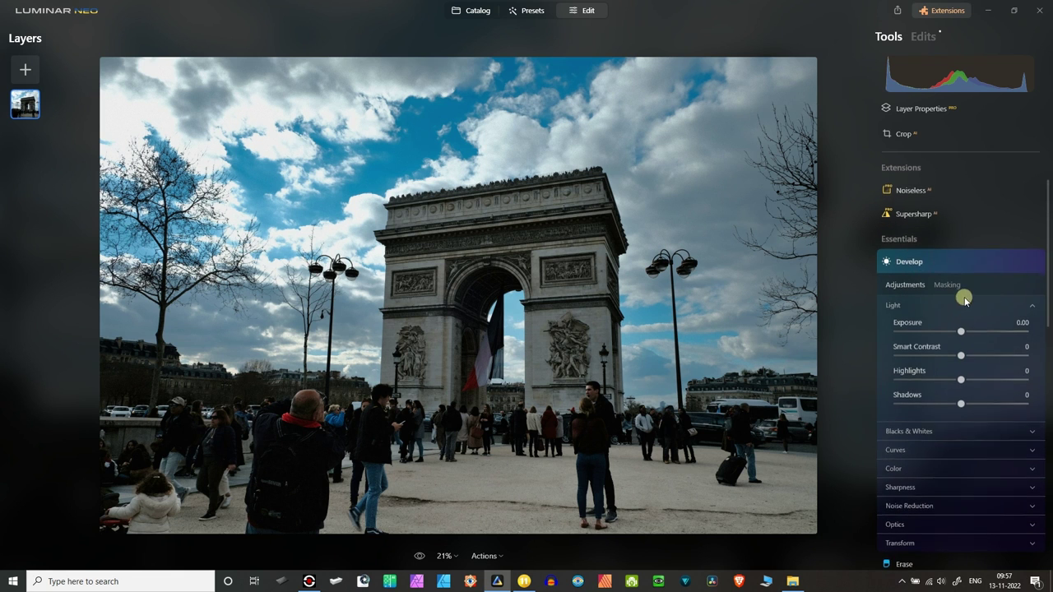
pyautogui.scroll(-3, 977, 334)
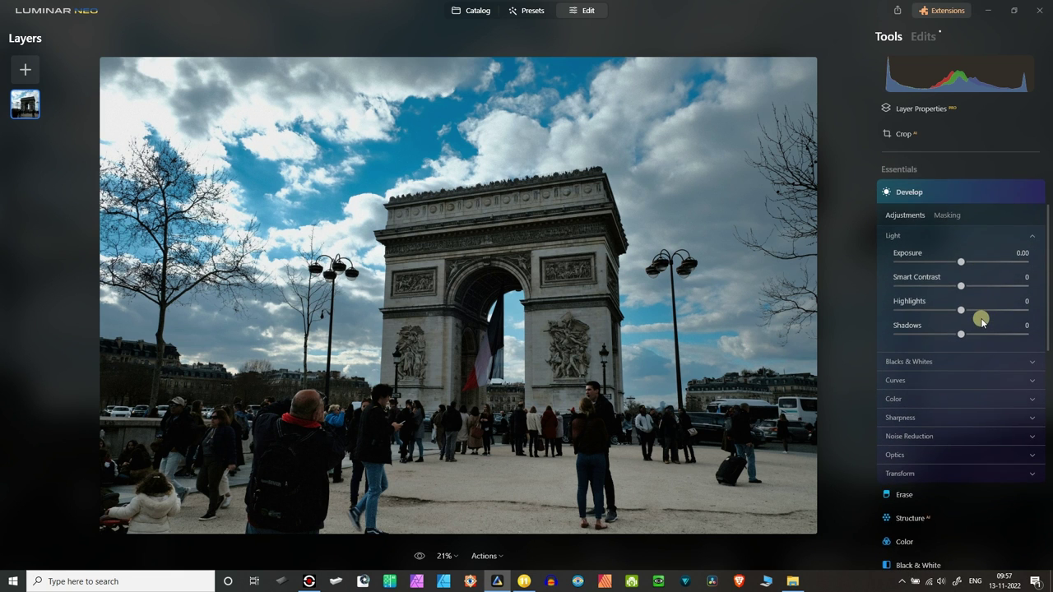
pyautogui.click(947, 215)
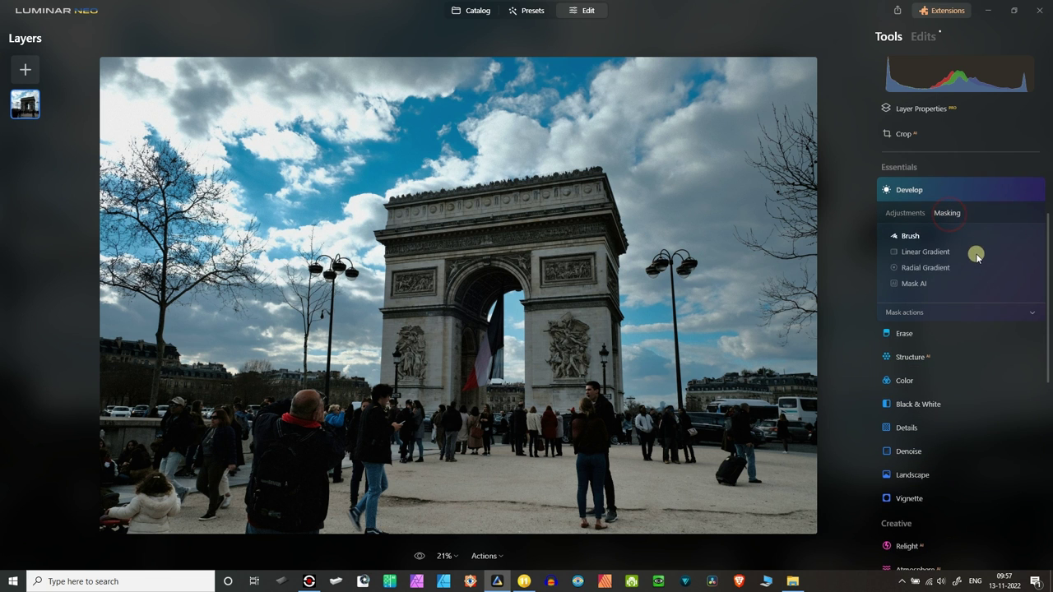
# Run Mask AI and limit the Develop mask to the Human subject.
pyautogui.click(915, 283)
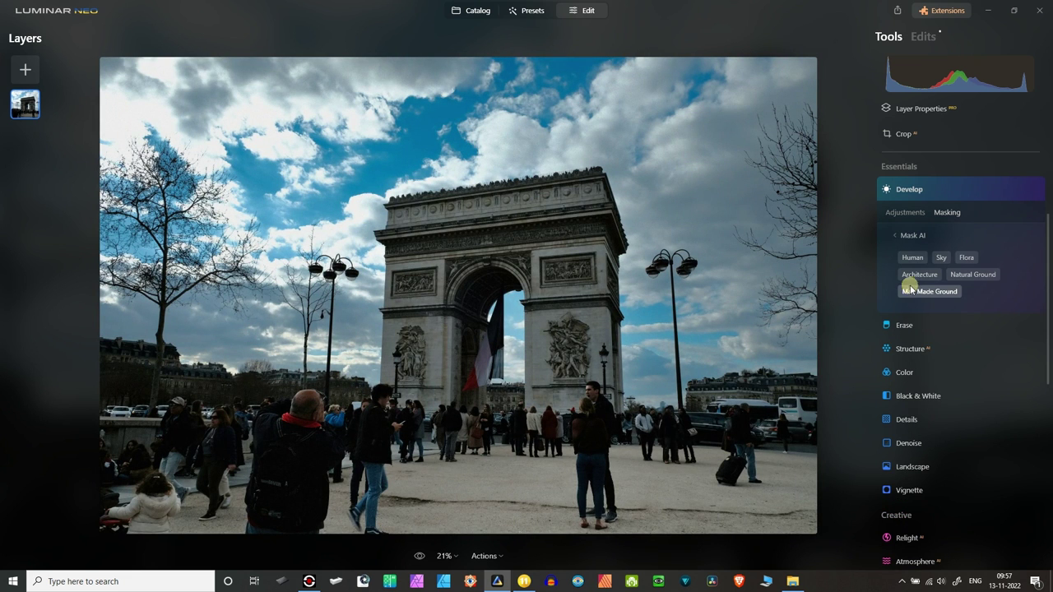
pyautogui.click(921, 259)
pyautogui.click(913, 260)
pyautogui.click(943, 260)
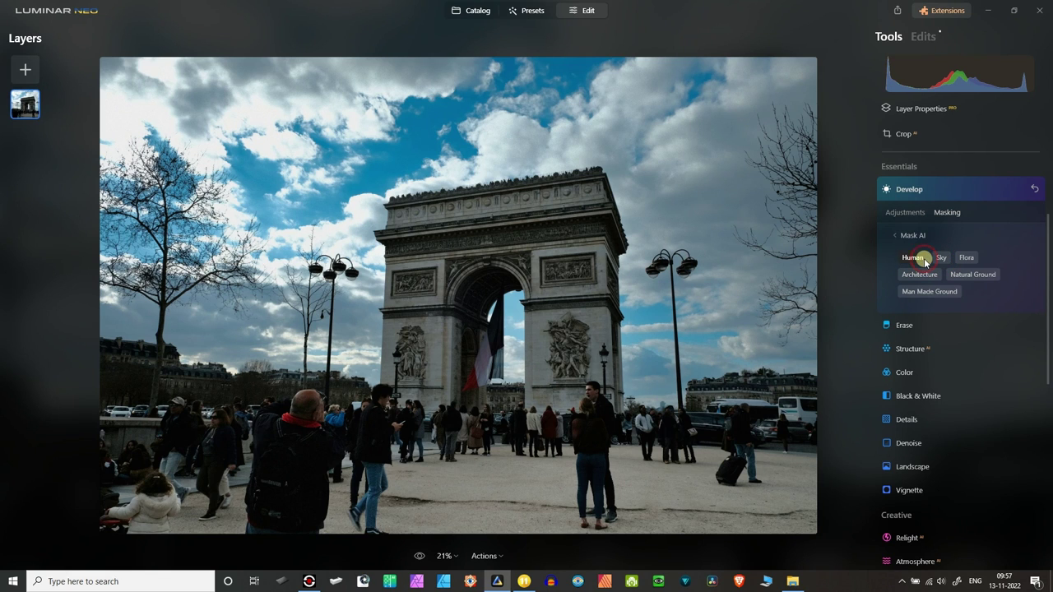
pyautogui.click(924, 260)
# Try raising Exposure in the Develop Light adjustments.
pyautogui.click(904, 213)
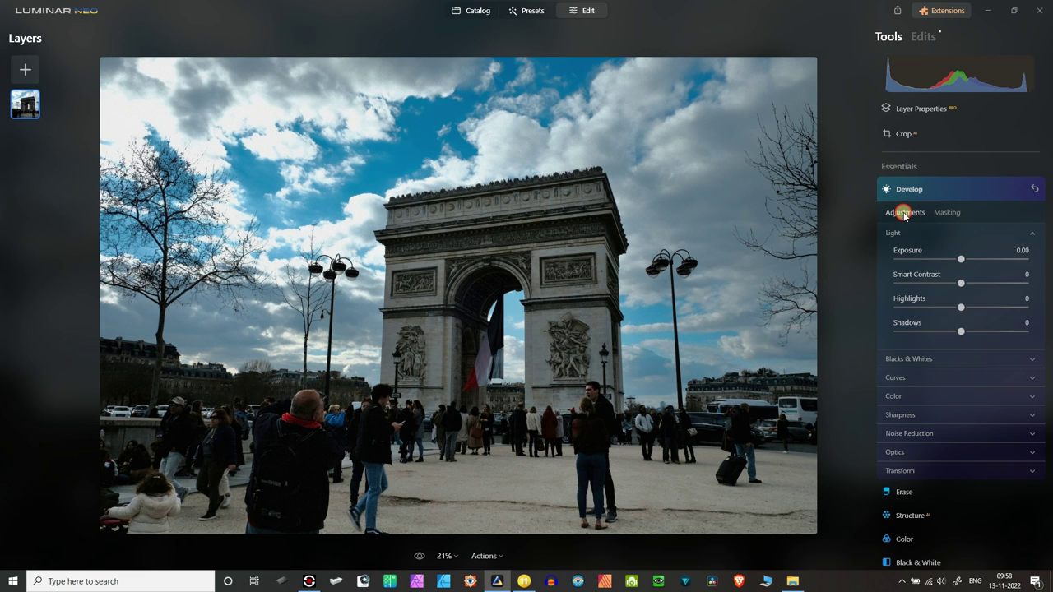
pyautogui.moveTo(950, 253); pyautogui.dragTo(993, 270)
pyautogui.scroll(-10, 938, 309)
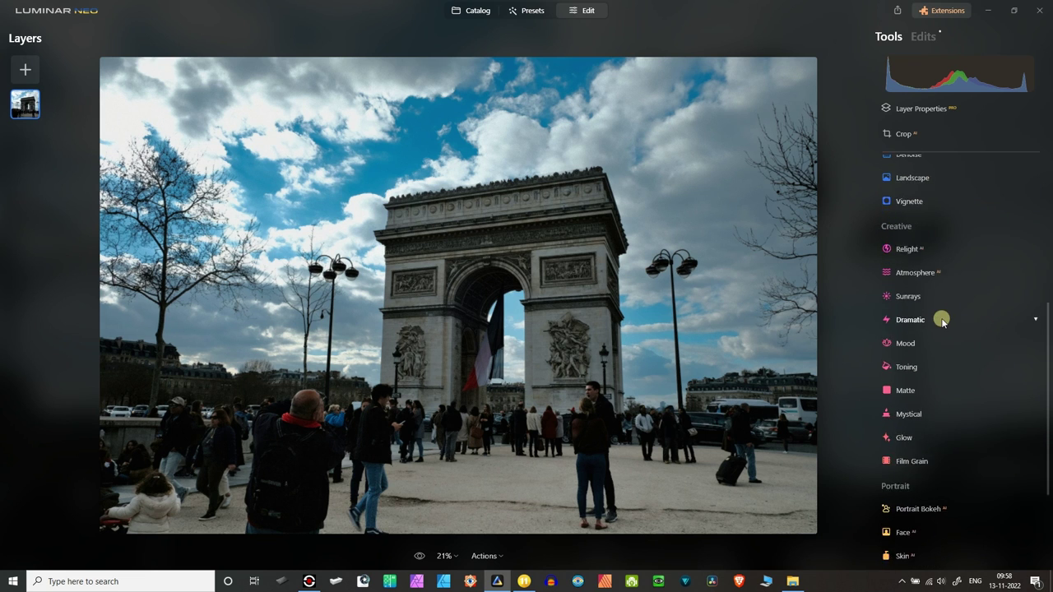
pyautogui.scroll(10, 952, 325)
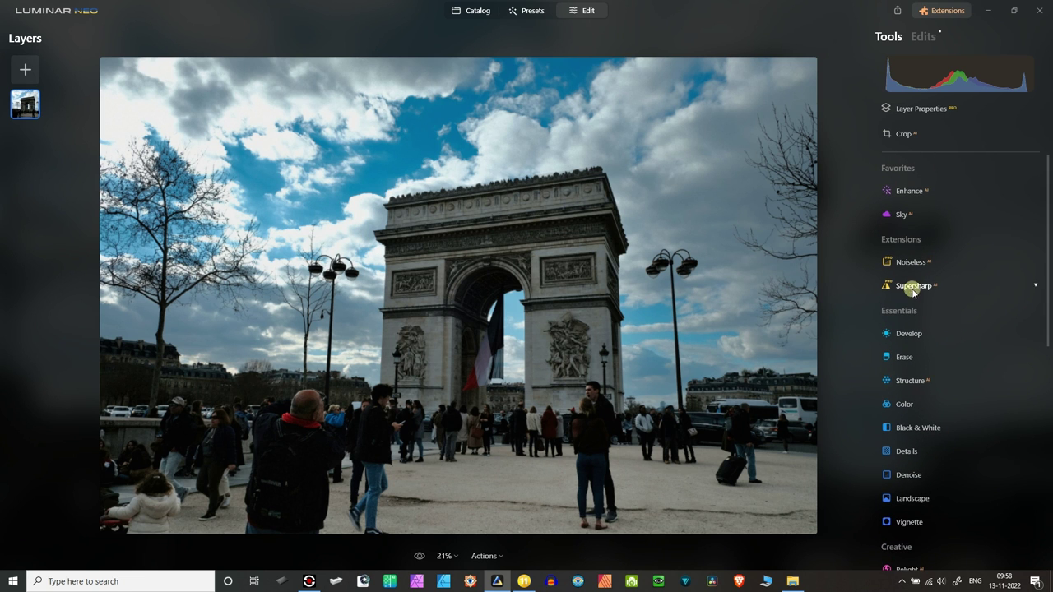
# Rerun Develop's Mask AI and zoom to 100% on the arch's upper cornice.
pyautogui.click(917, 334)
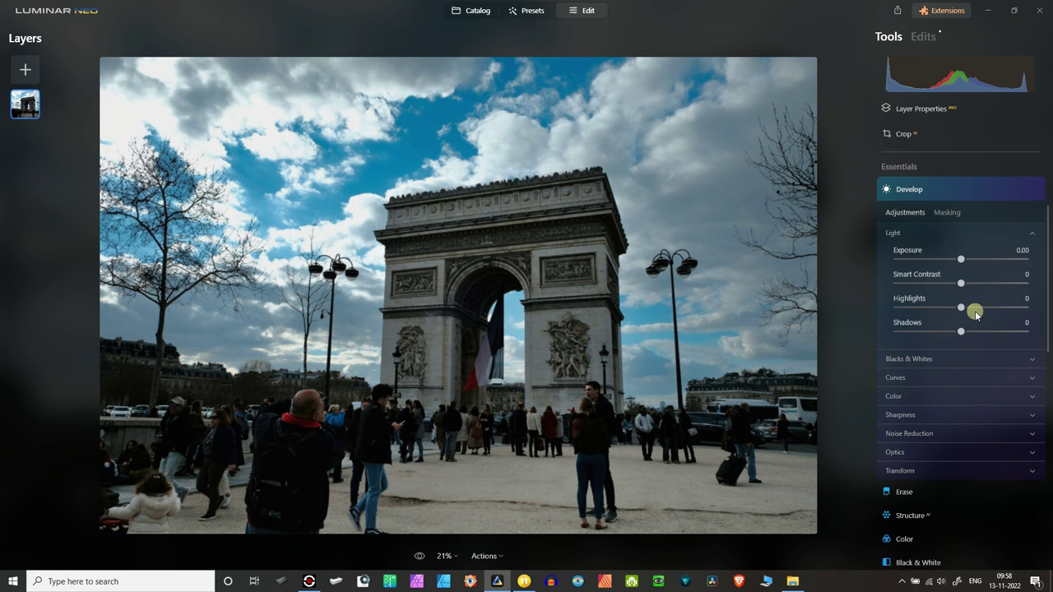
pyautogui.click(948, 212)
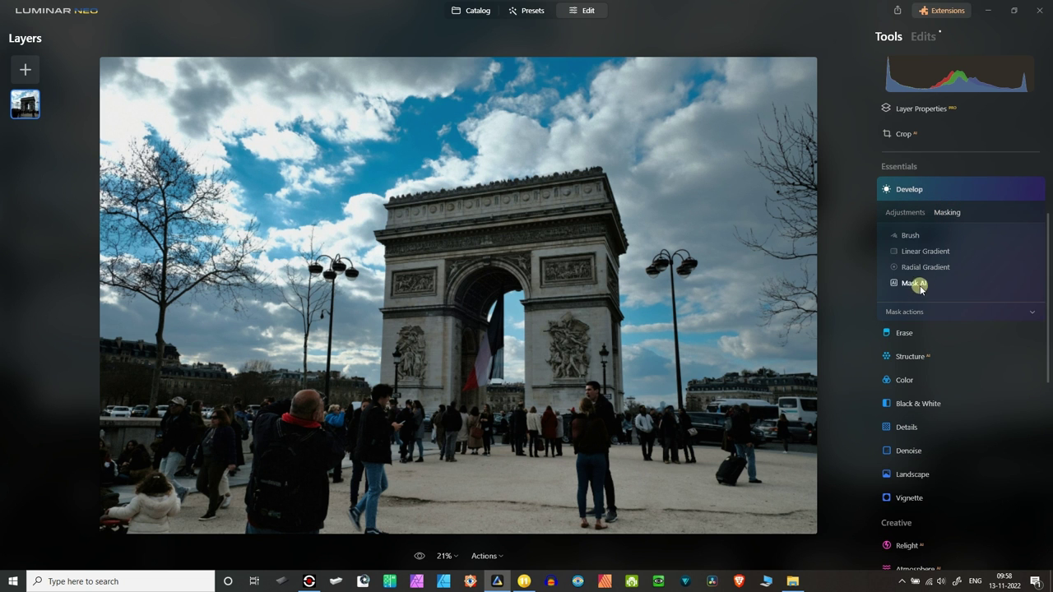
pyautogui.click(914, 283)
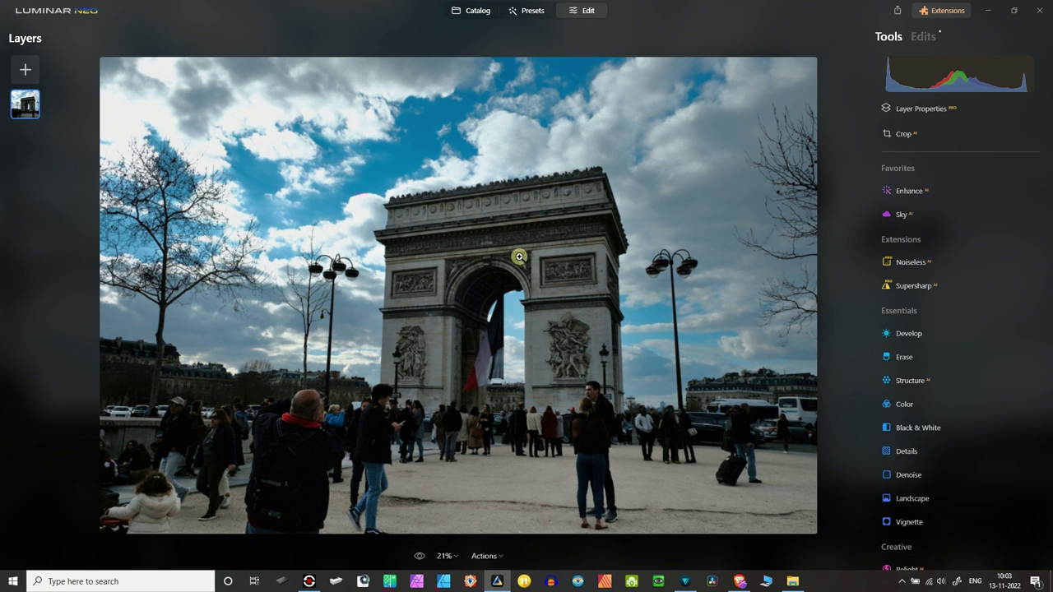
pyautogui.click(442, 191)
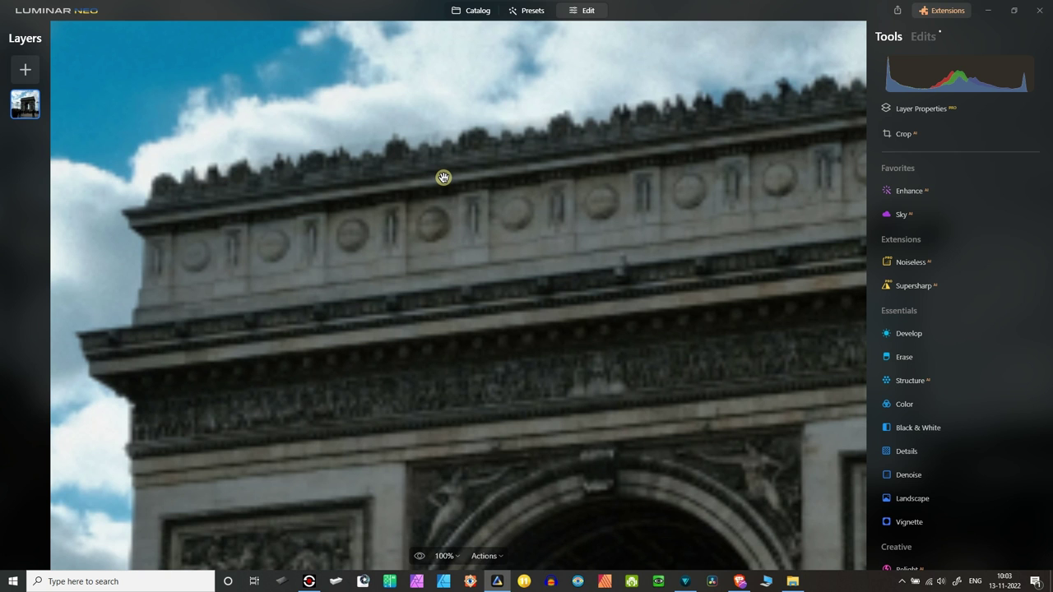
# Zoom back to fit and sharpen the photo with Supersharp at Motion Blur: Low.
pyautogui.click(443, 178)
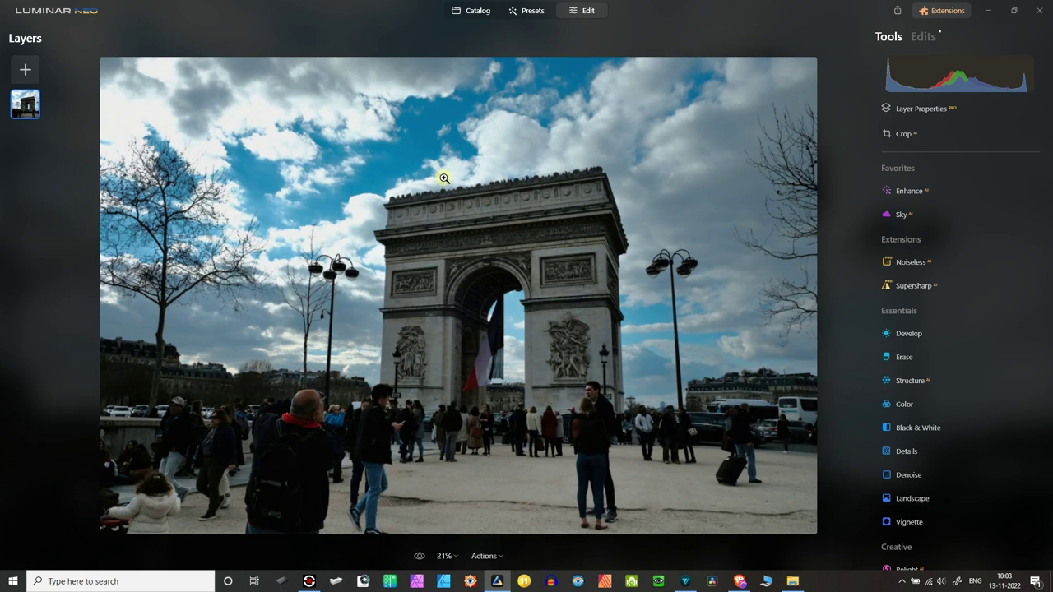
pyautogui.click(914, 285)
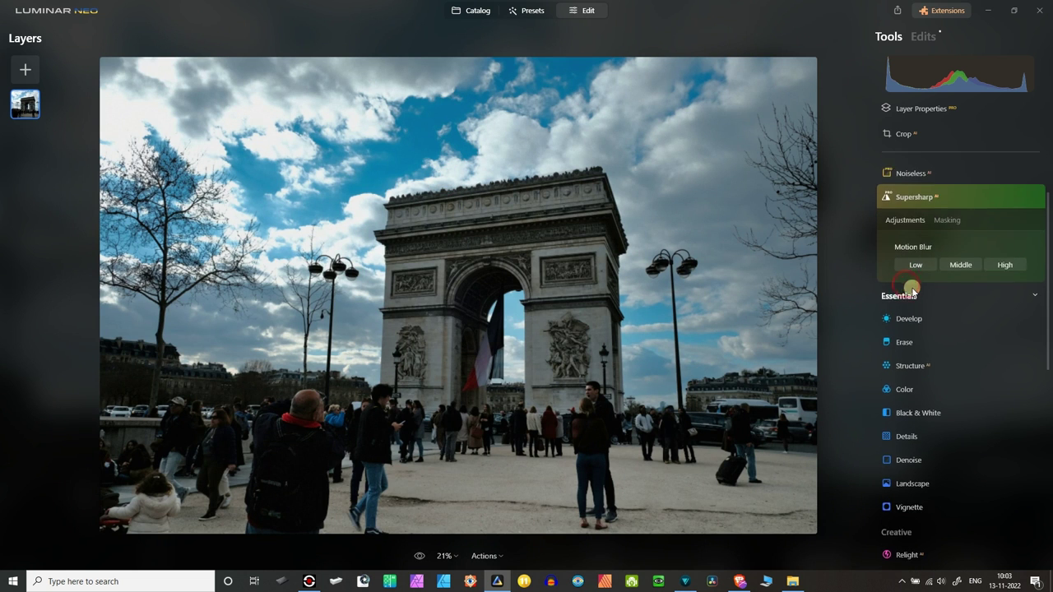
pyautogui.click(915, 257)
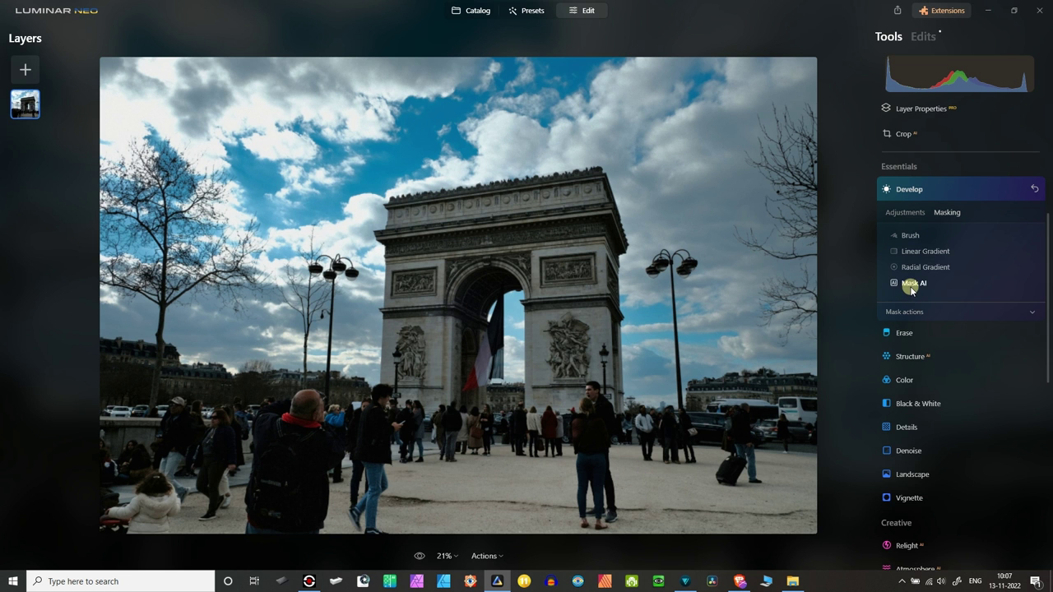
# Compare the Human, Sky and Flora Mask AI chips, then keep the Architecture mask.
pyautogui.click(911, 286)
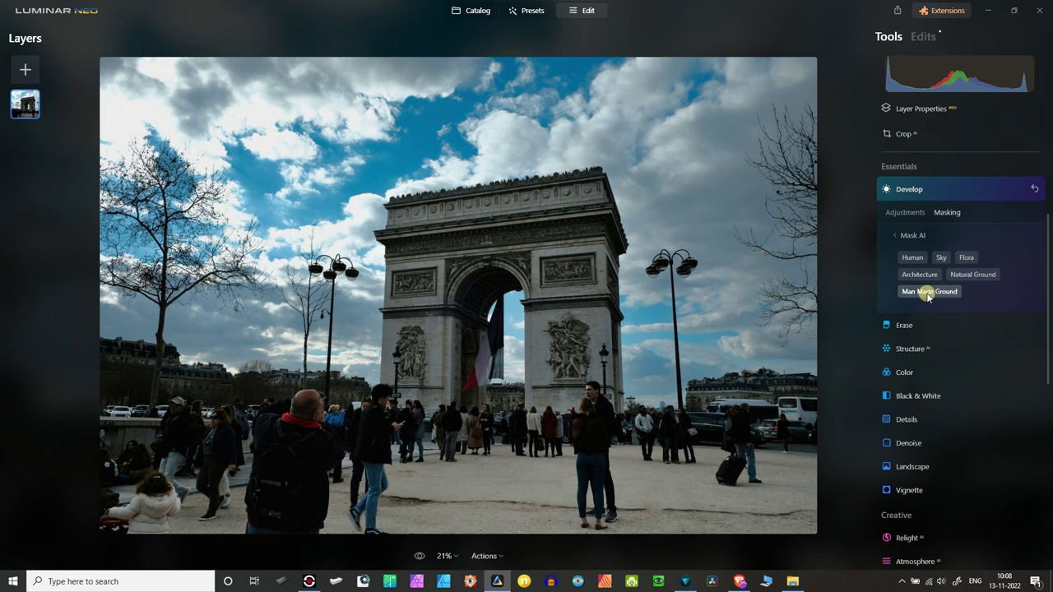
pyautogui.click(909, 260)
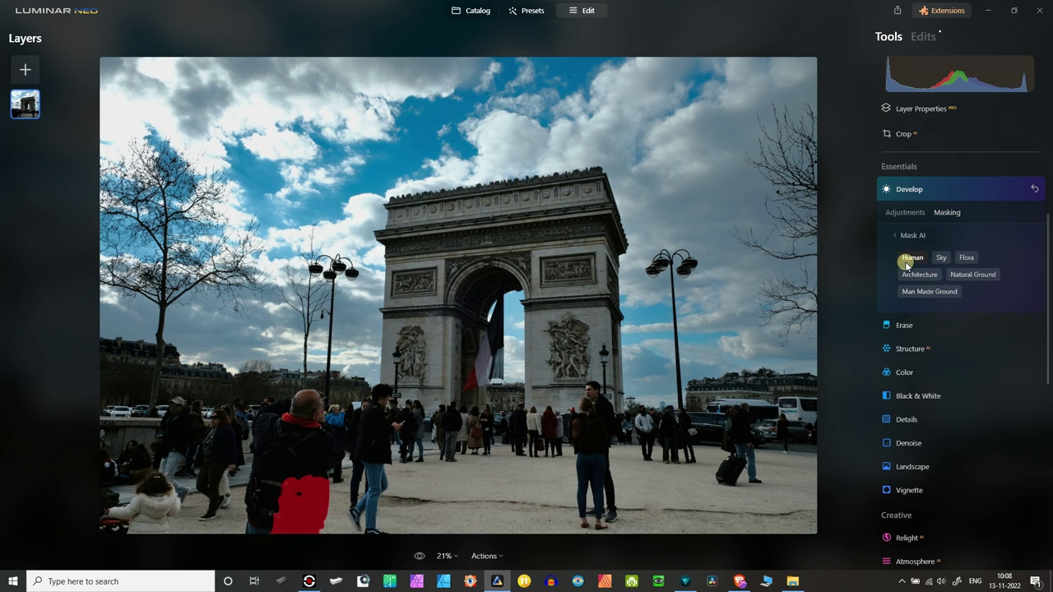
pyautogui.click(940, 259)
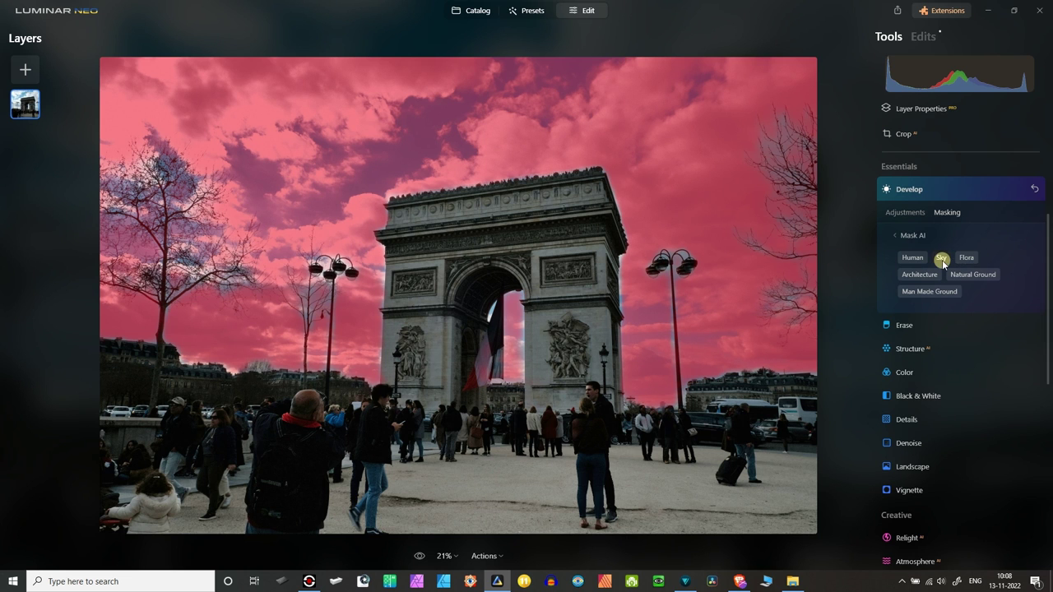
pyautogui.click(965, 258)
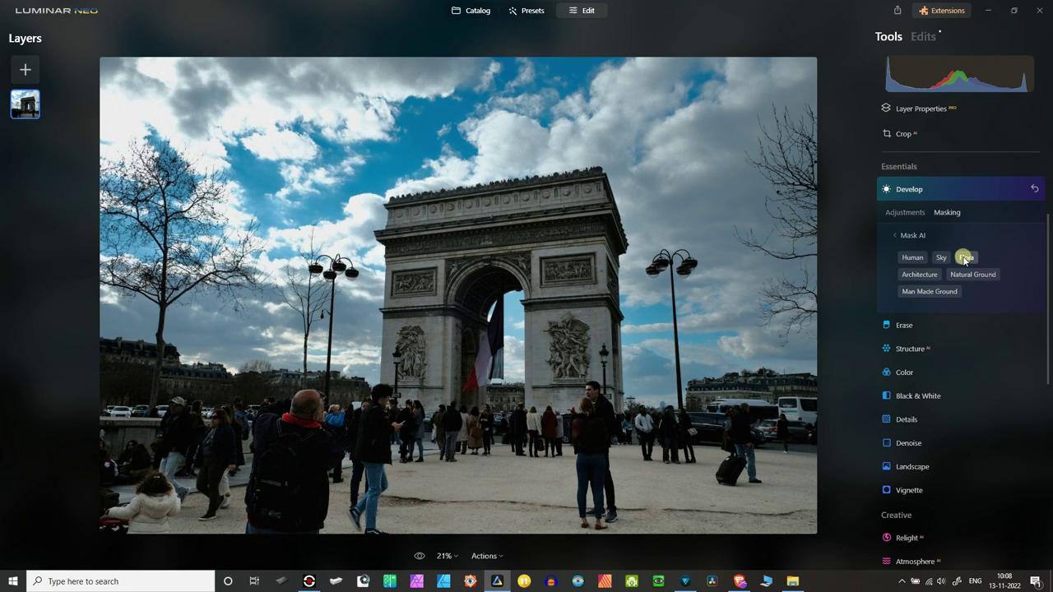
pyautogui.click(932, 276)
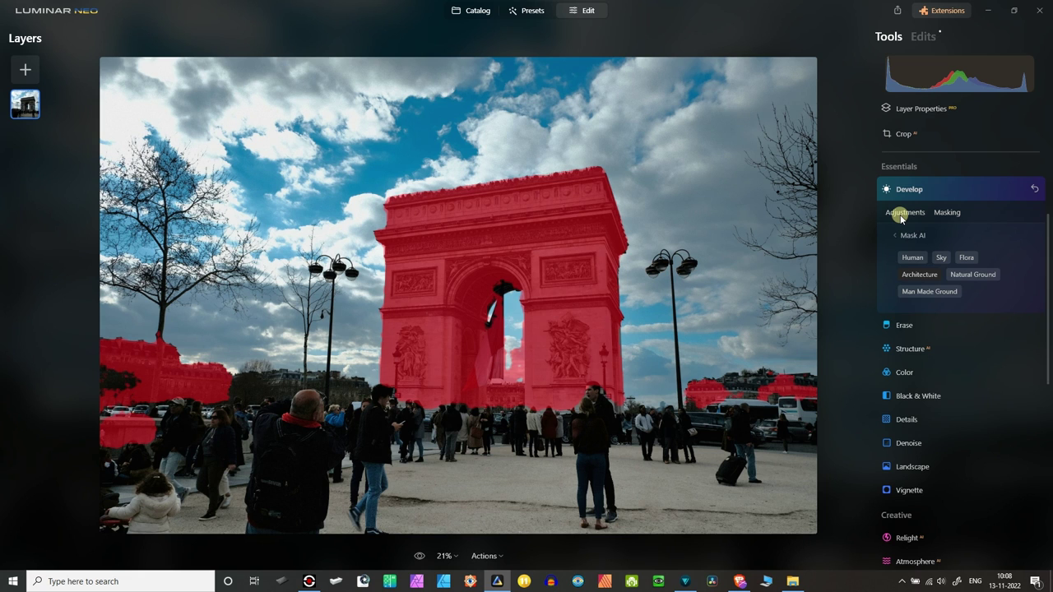
# Brighten the masked architecture to Exposure 0.34 and check the mask coverage.
pyautogui.click(904, 212)
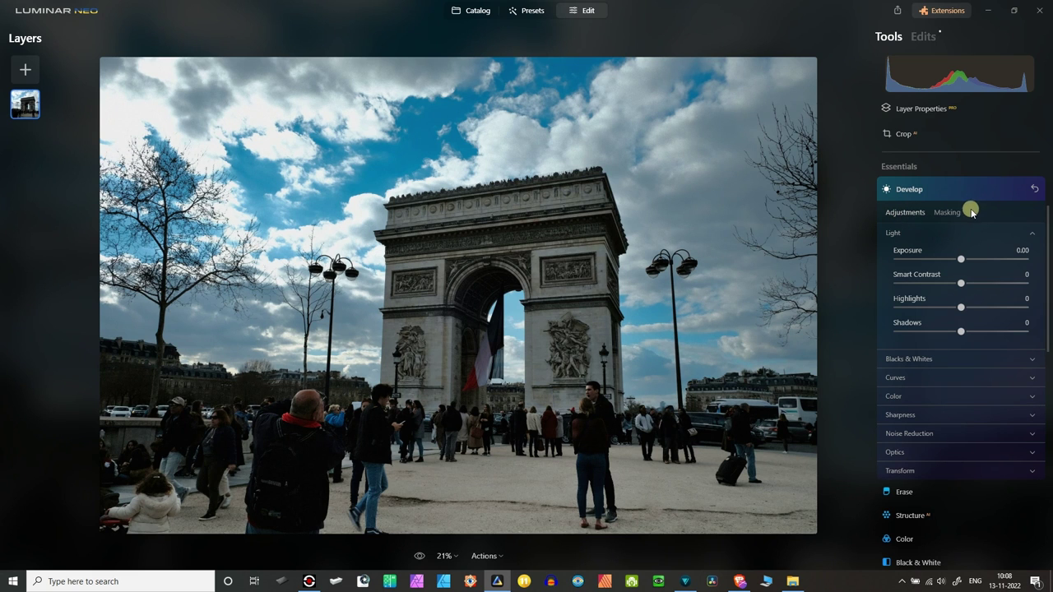
pyautogui.click(960, 259)
pyautogui.moveTo(961, 261)
pyautogui.mouseDown()
pyautogui.moveTo(978, 272)
pyautogui.moveTo(967, 260)
pyautogui.mouseUp()
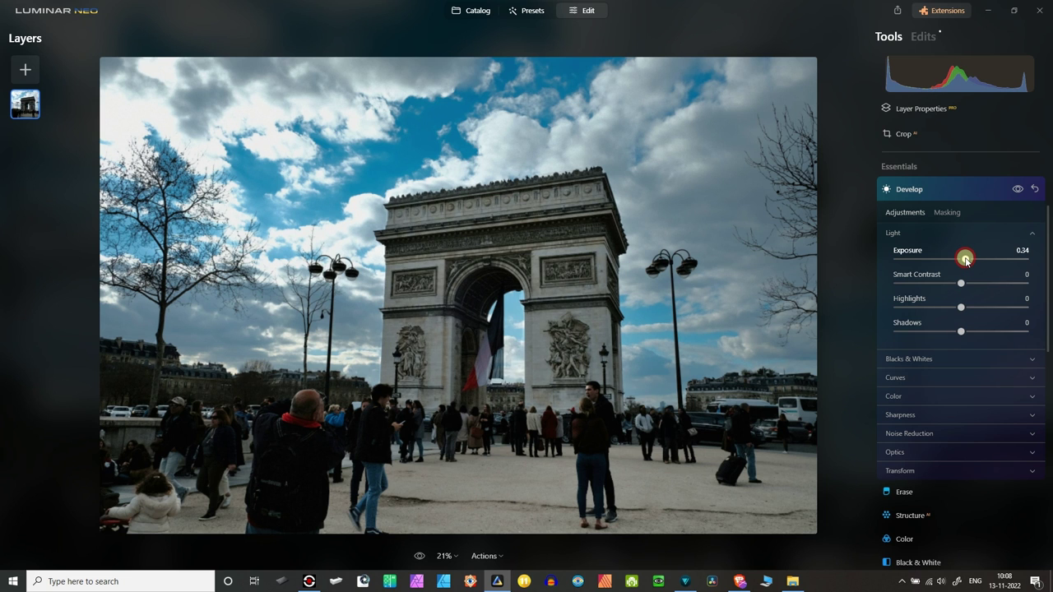
pyautogui.moveTo(965, 260); pyautogui.dragTo(966, 260)
pyautogui.click(937, 212)
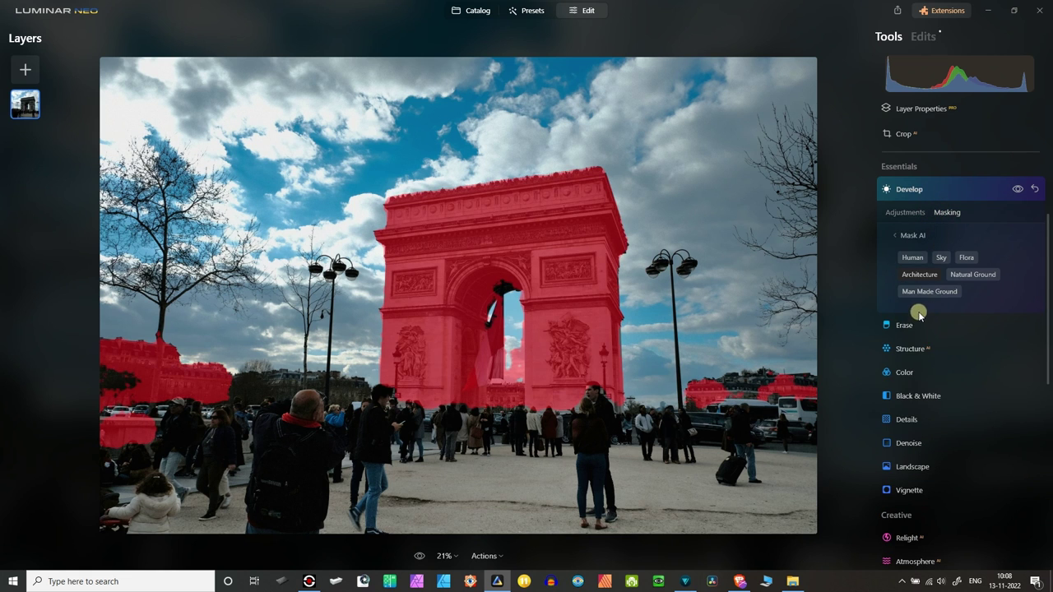
pyautogui.click(895, 236)
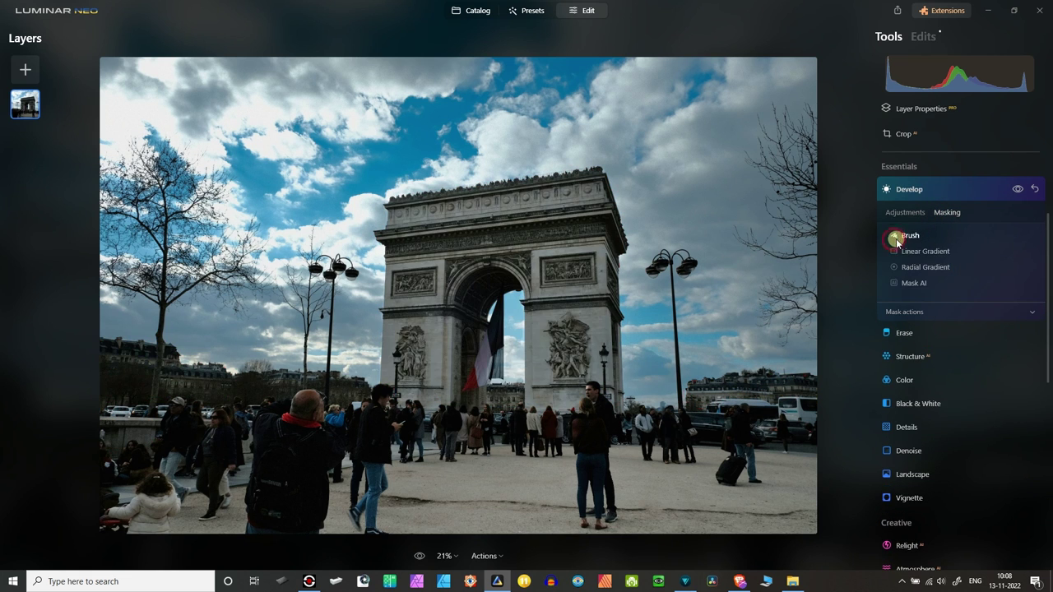
# Test inverting the architecture mask and copy it.
pyautogui.click(913, 316)
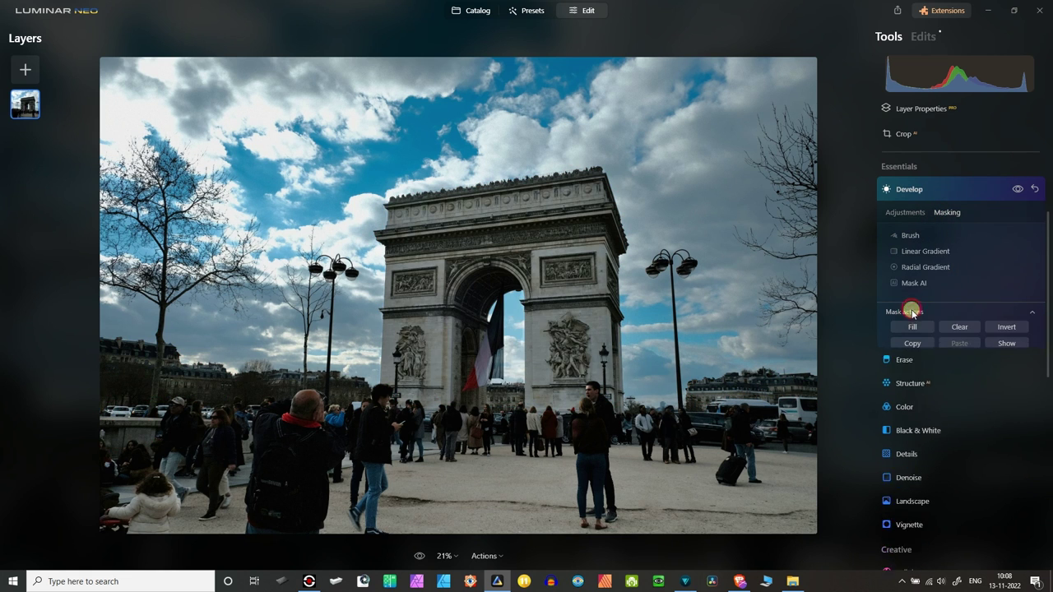
pyautogui.click(1006, 328)
pyautogui.click(1006, 328)
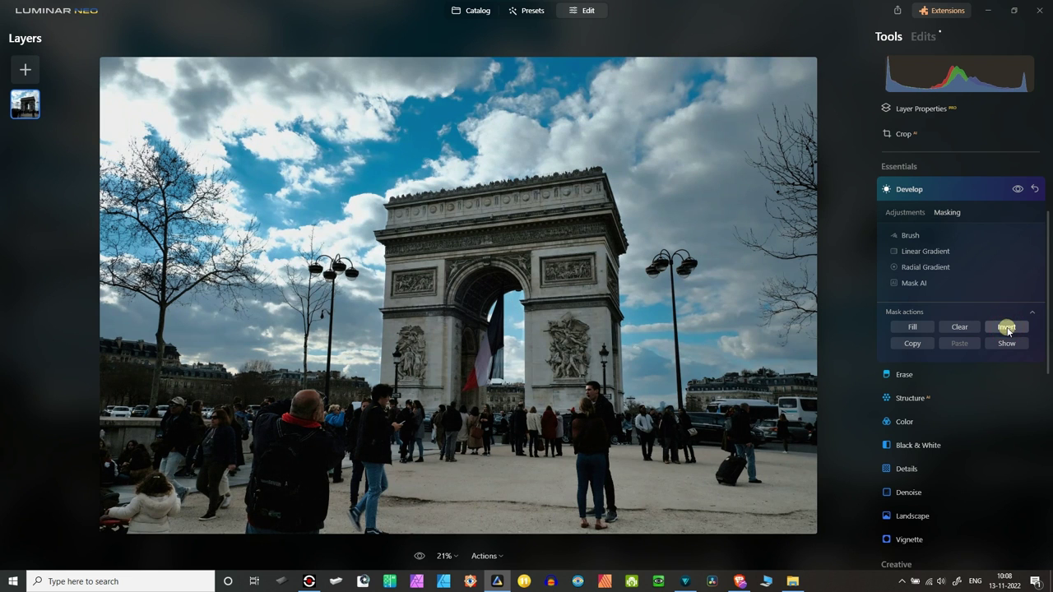
pyautogui.click(928, 337)
pyautogui.click(1004, 328)
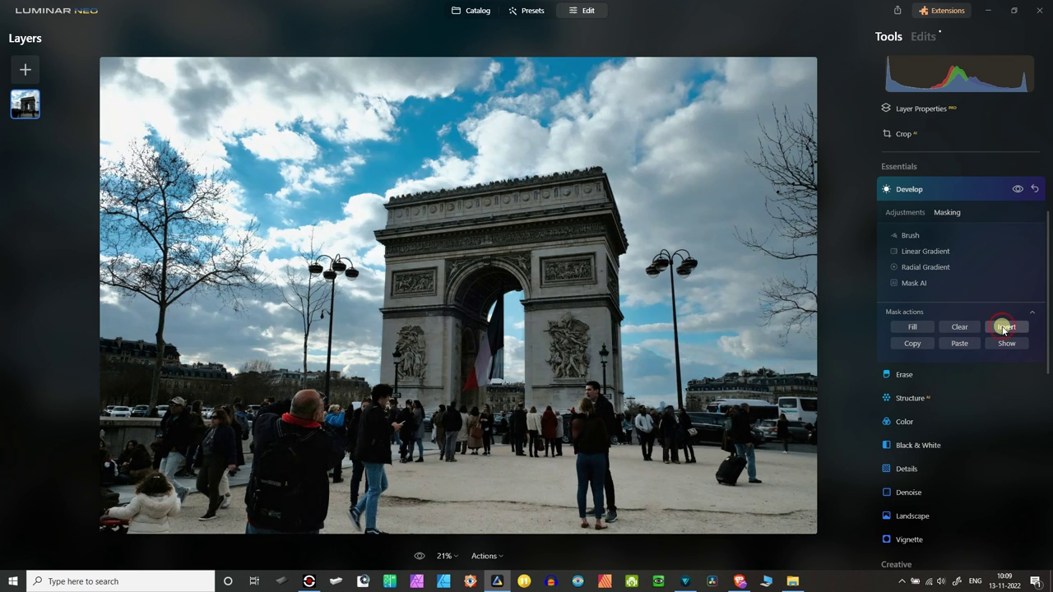
pyautogui.click(1004, 328)
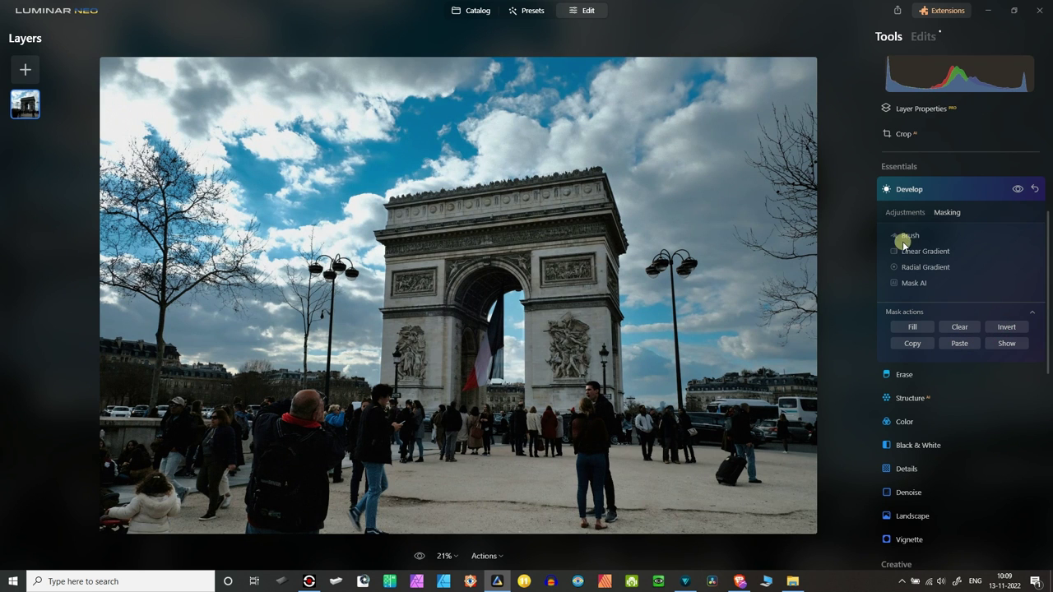
# Paste the copied mask into Develop and return to its Light adjustments.
pyautogui.click(905, 421)
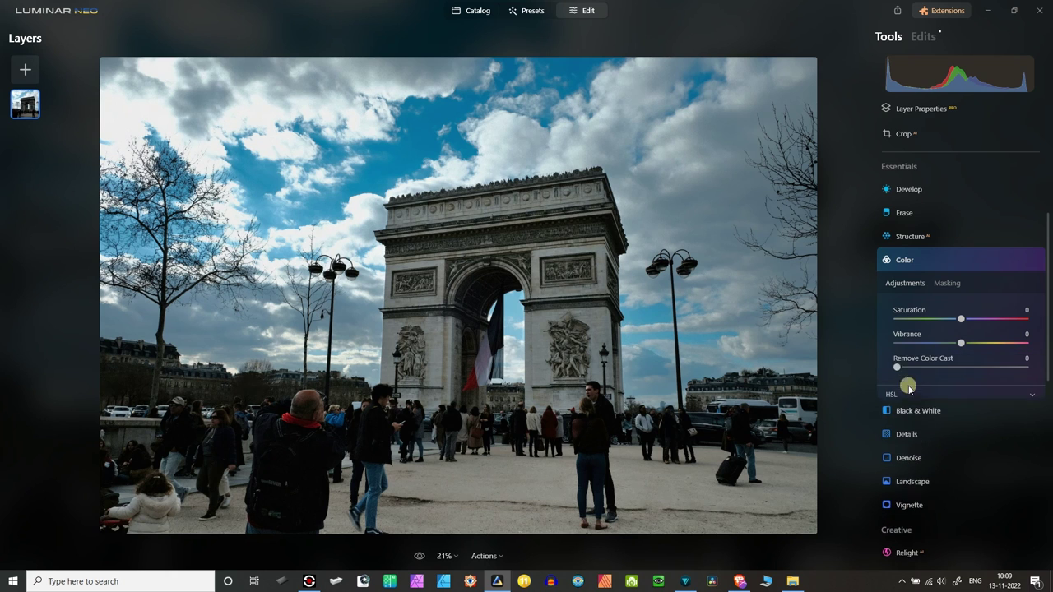
pyautogui.click(907, 188)
pyautogui.click(946, 213)
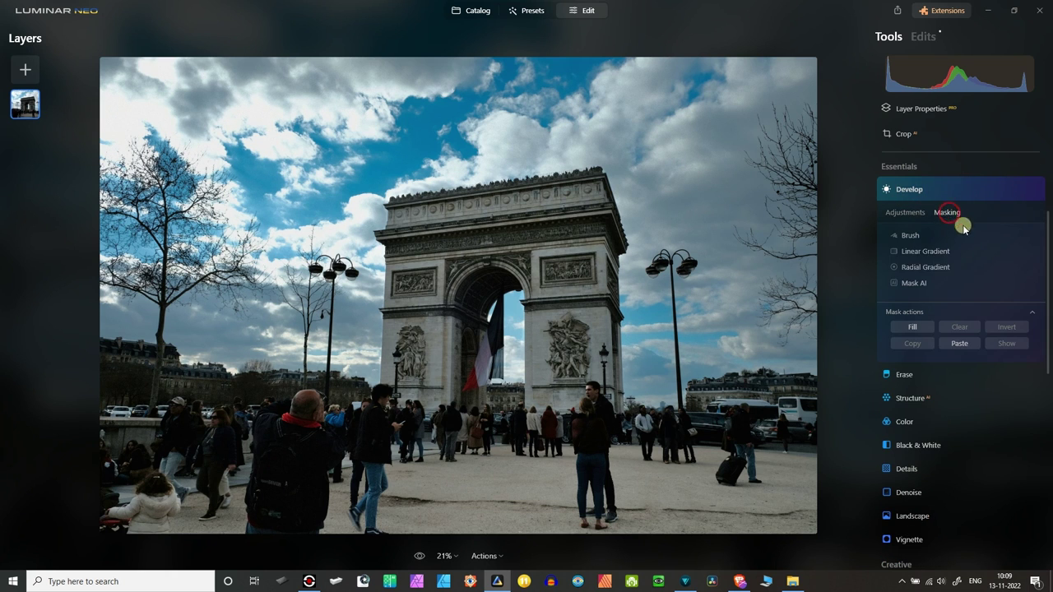
pyautogui.click(959, 343)
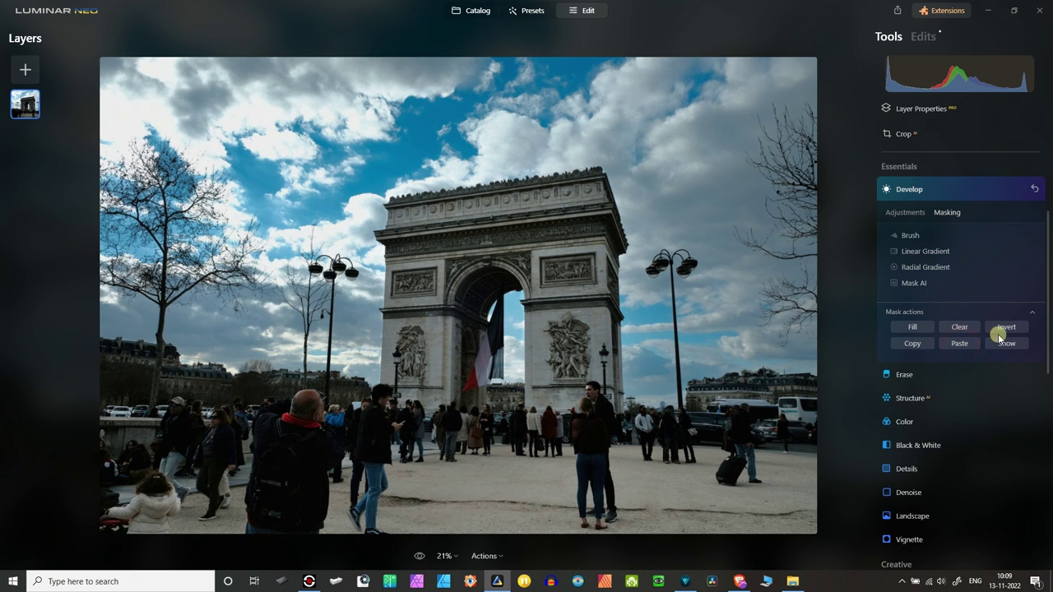
pyautogui.click(905, 213)
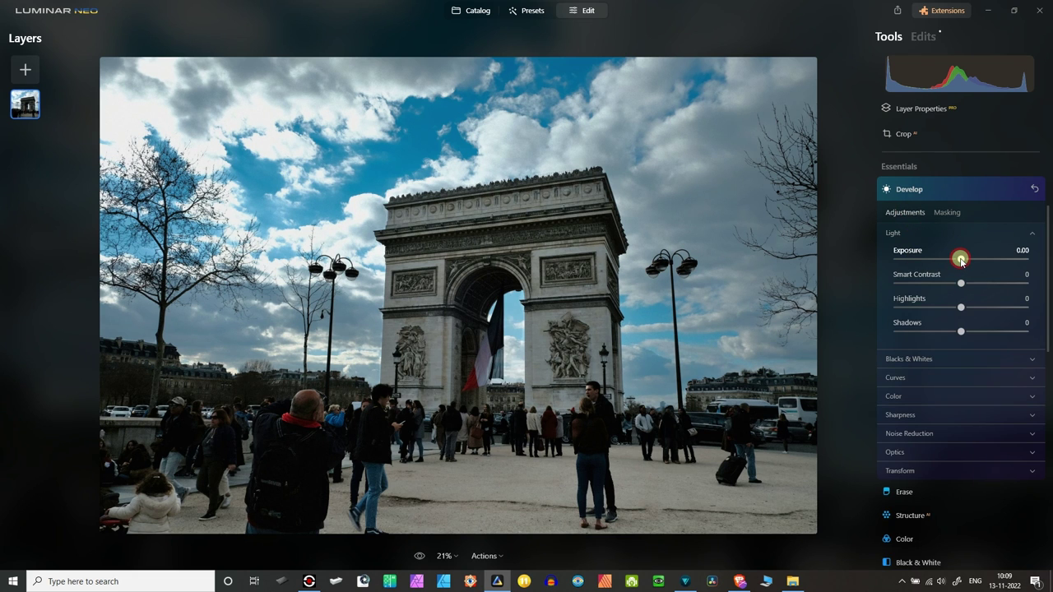
# Set the masked Develop Exposure to -0.21 and Smart Contrast to 23.
pyautogui.moveTo(959, 263); pyautogui.dragTo(977, 285)
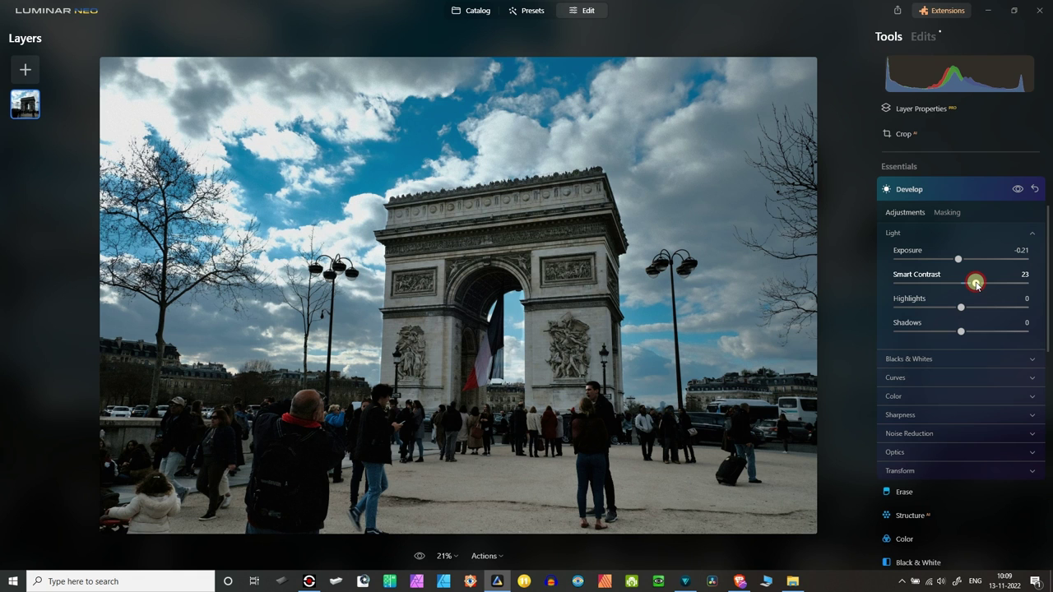
pyautogui.moveTo(976, 285); pyautogui.dragTo(976, 285)
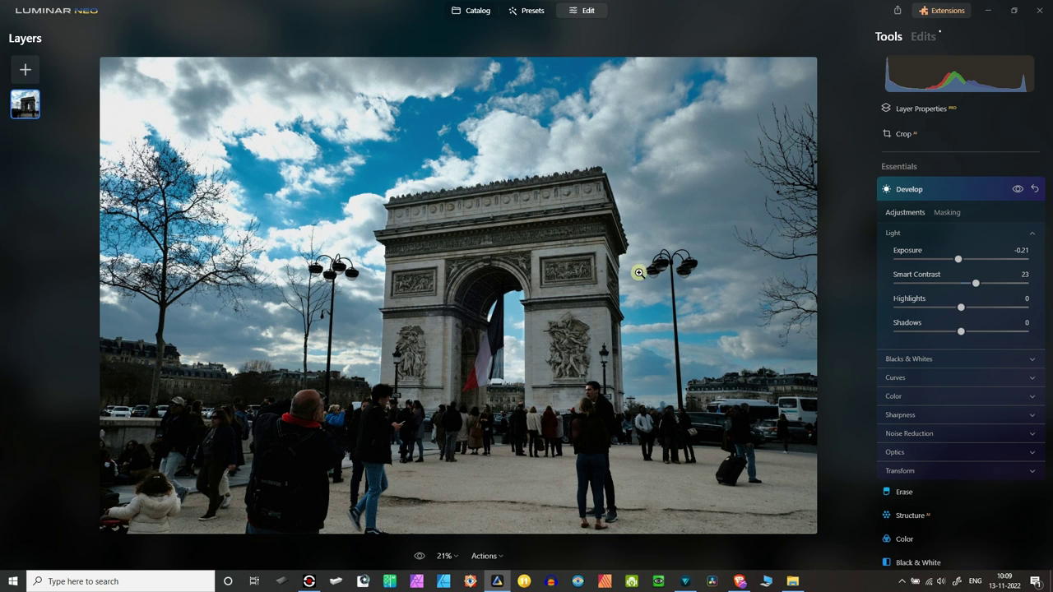
# Darken the top-left clouds with a Dodge & Burn Darken brush, size 114, strength 11.
pyautogui.scroll(-10, 944, 207)
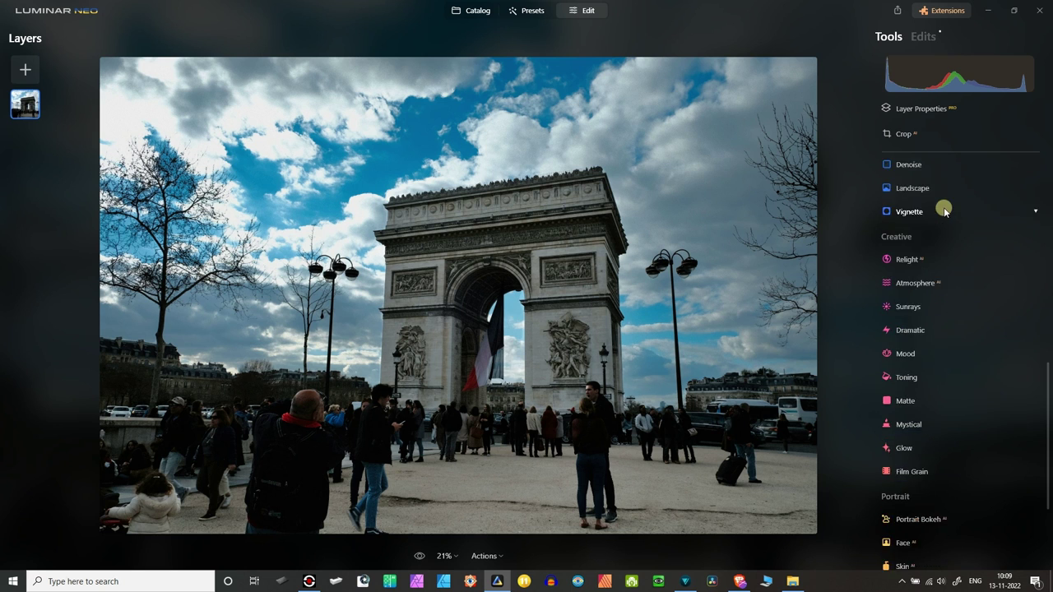
pyautogui.click(921, 535)
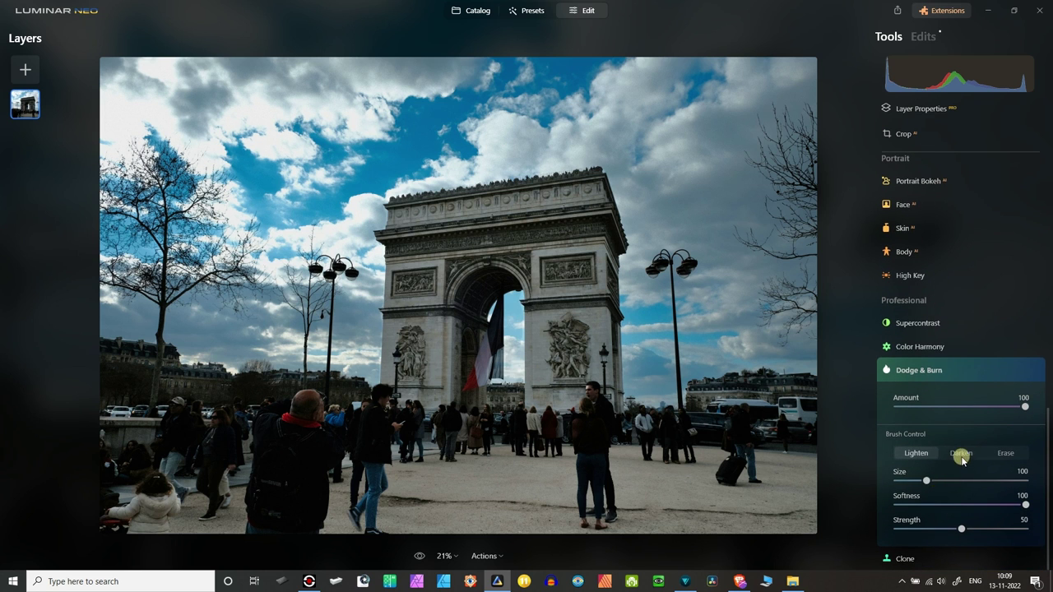
pyautogui.click(961, 453)
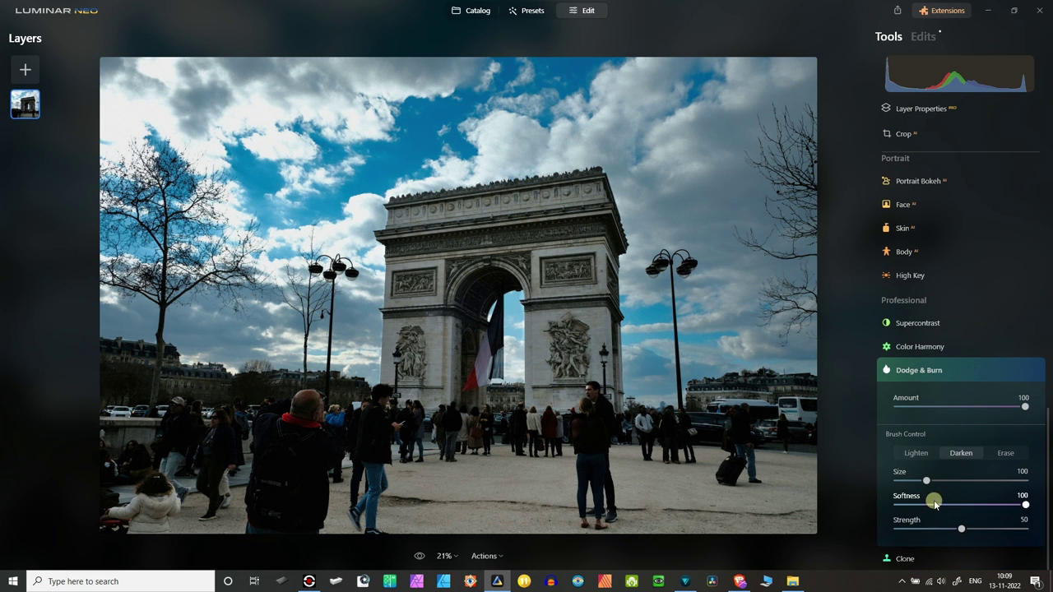
pyautogui.moveTo(924, 481); pyautogui.dragTo(932, 482)
pyautogui.moveTo(157, 105)
pyautogui.mouseDown()
pyautogui.moveTo(116, 112)
pyautogui.moveTo(127, 146)
pyautogui.moveTo(126, 117)
pyautogui.moveTo(201, 142)
pyautogui.moveTo(269, 137)
pyautogui.moveTo(281, 94)
pyautogui.moveTo(265, 113)
pyautogui.moveTo(320, 138)
pyautogui.moveTo(363, 125)
pyautogui.moveTo(271, 130)
pyautogui.moveTo(429, 70)
pyautogui.moveTo(644, 21)
pyautogui.mouseUp()
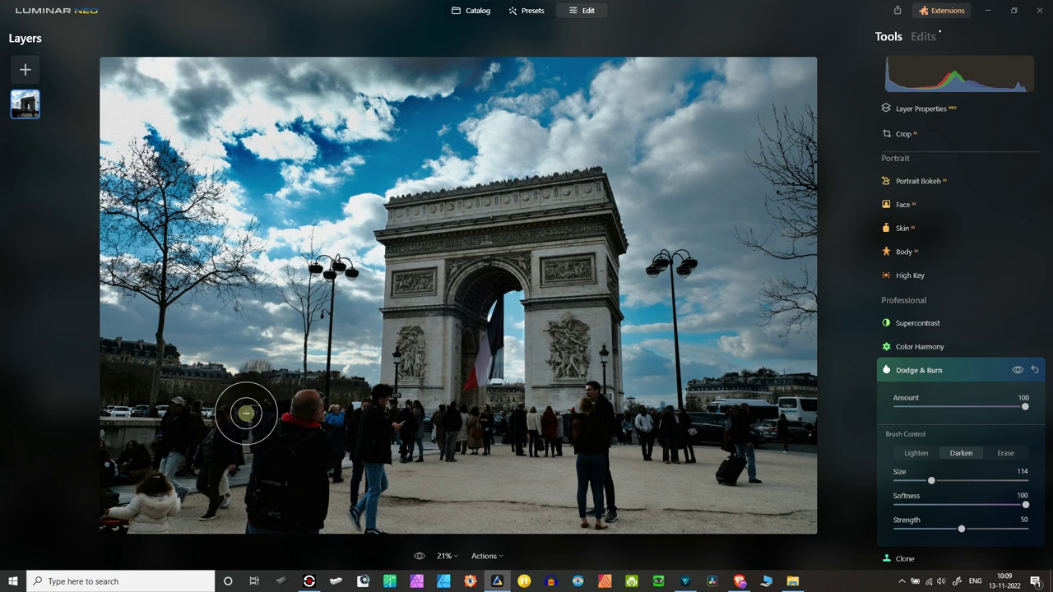
pyautogui.click(911, 529)
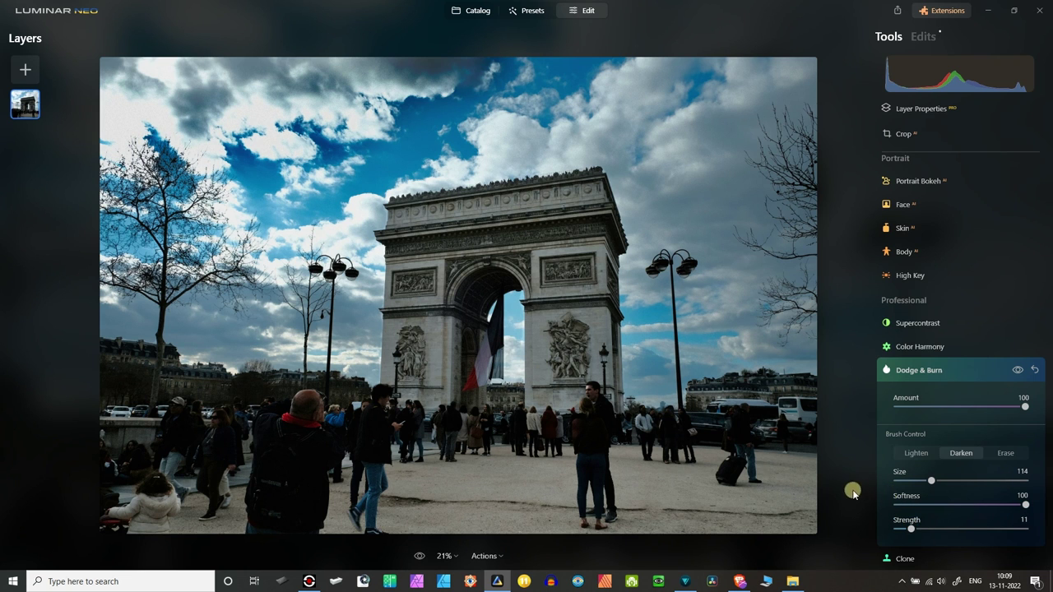
pyautogui.scroll(10, 943, 304)
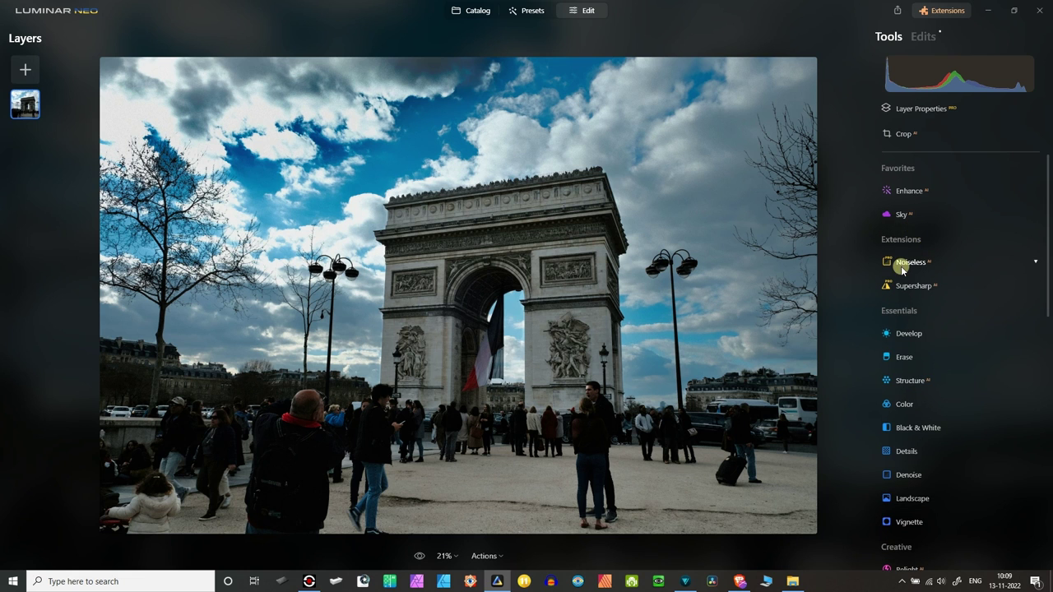
# Brighten the photo by raising Develop Exposure to 0.26.
pyautogui.click(906, 264)
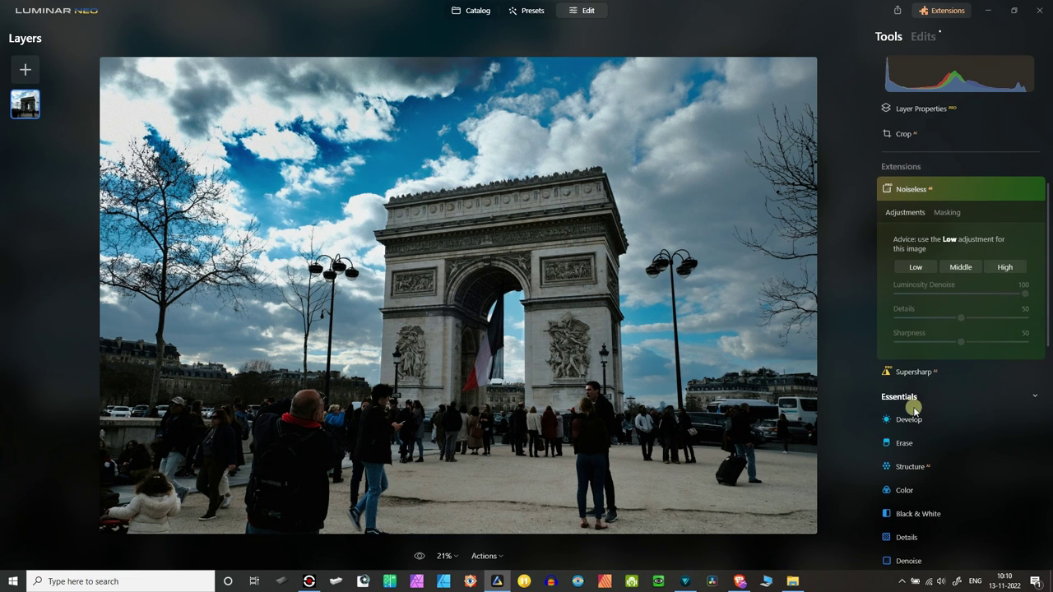
pyautogui.click(908, 418)
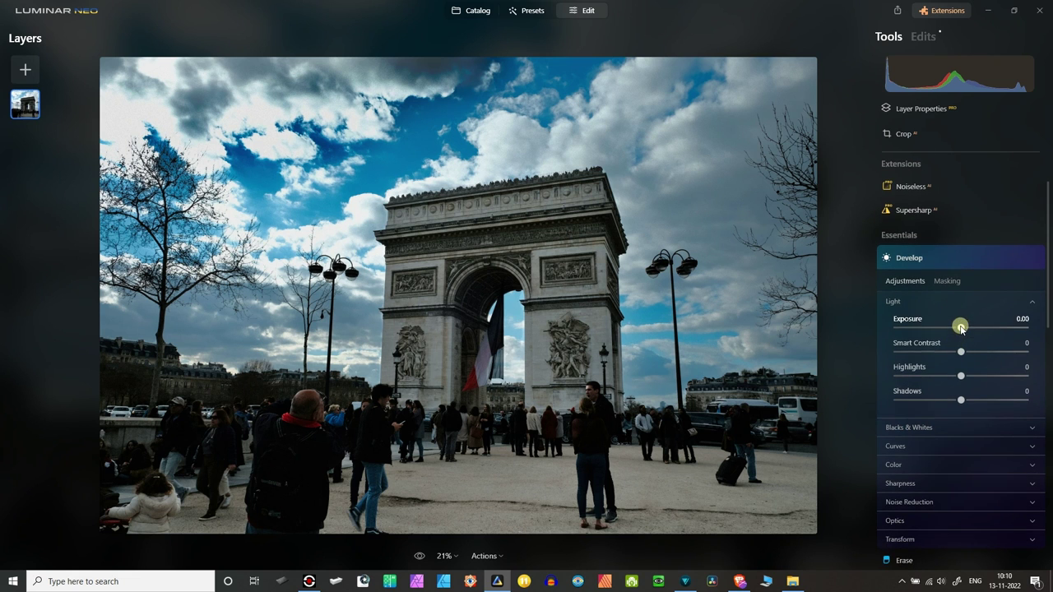
pyautogui.moveTo(962, 330); pyautogui.dragTo(965, 332)
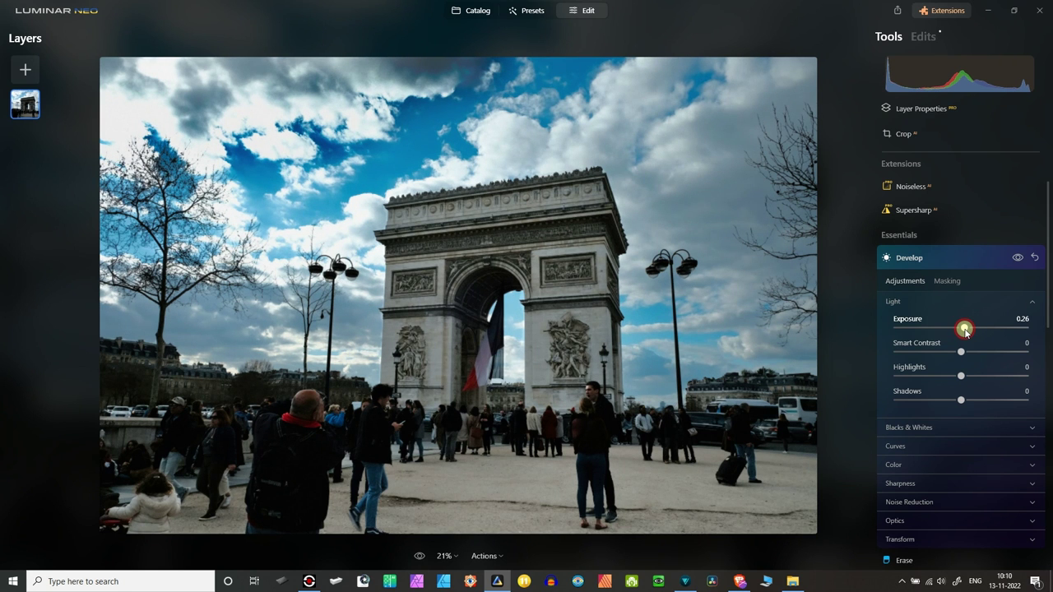
# Set the Enhance AI Accent amount to 33.
pyautogui.scroll(2, 928, 296)
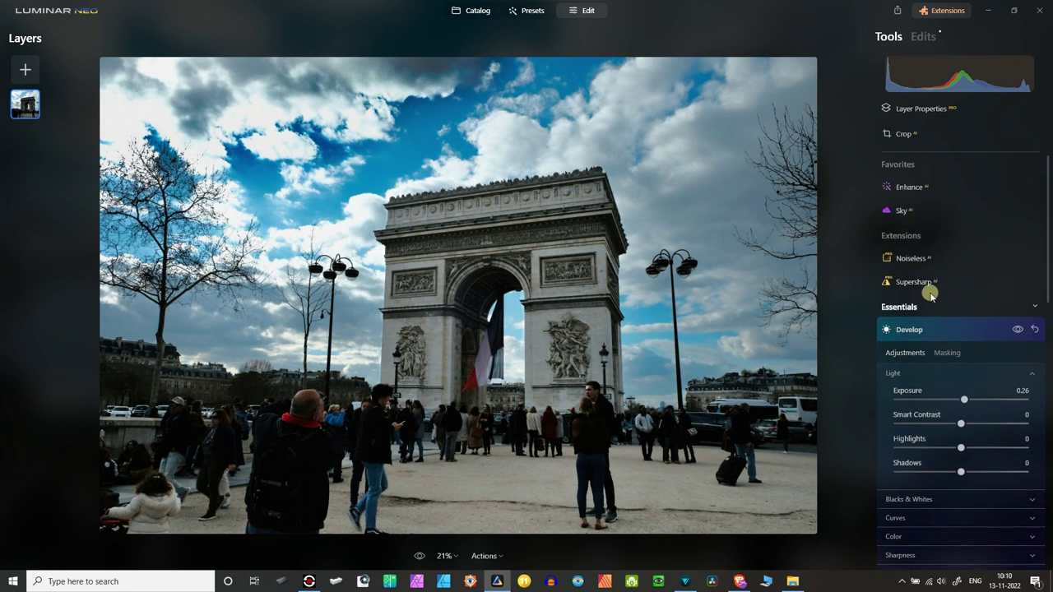
pyautogui.click(907, 190)
pyautogui.moveTo(896, 250); pyautogui.dragTo(939, 253)
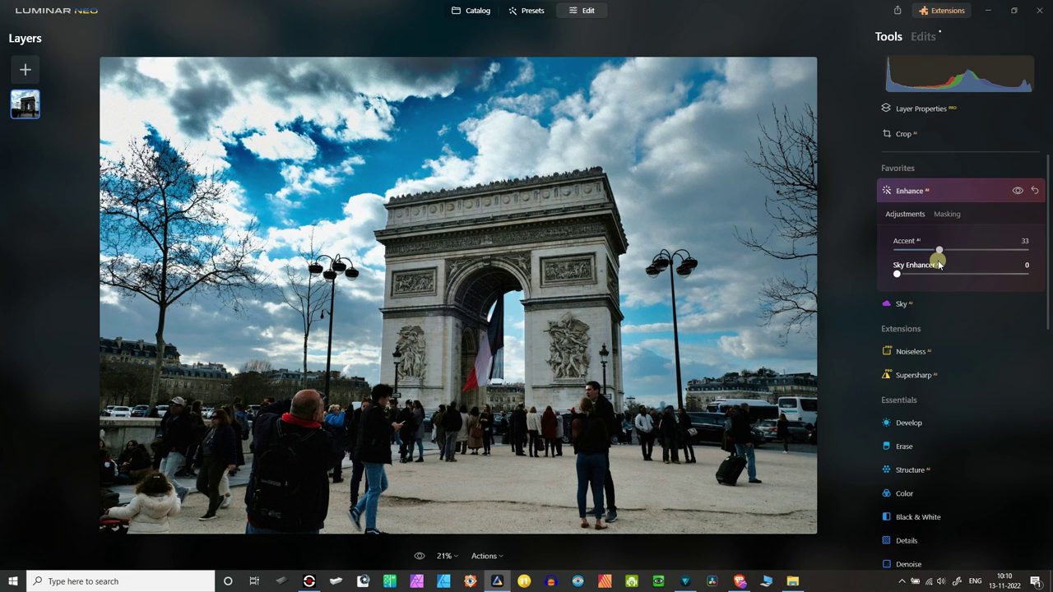
pyautogui.click(421, 560)
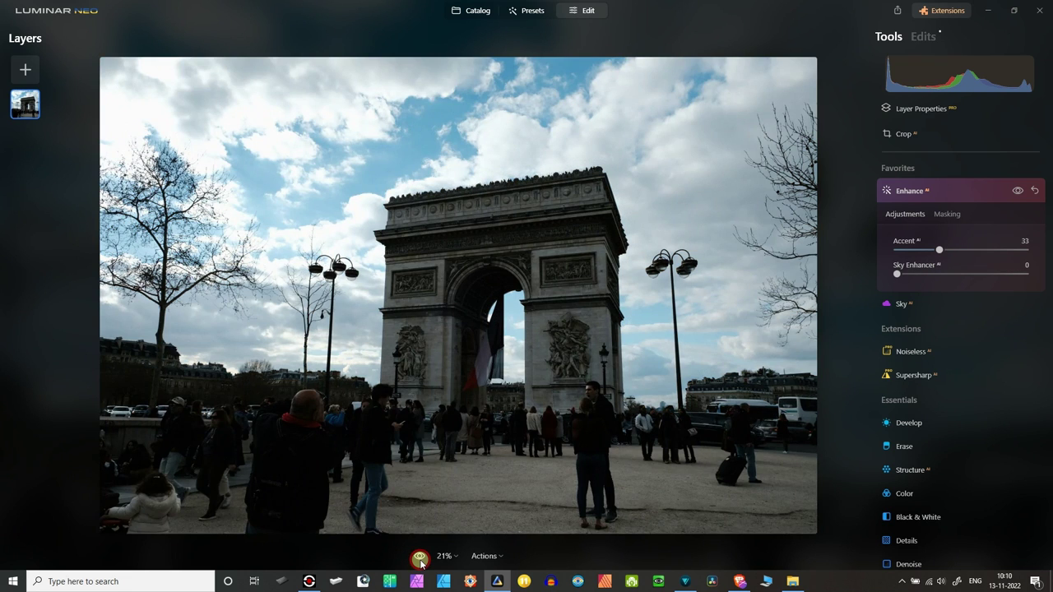
pyautogui.click(420, 561)
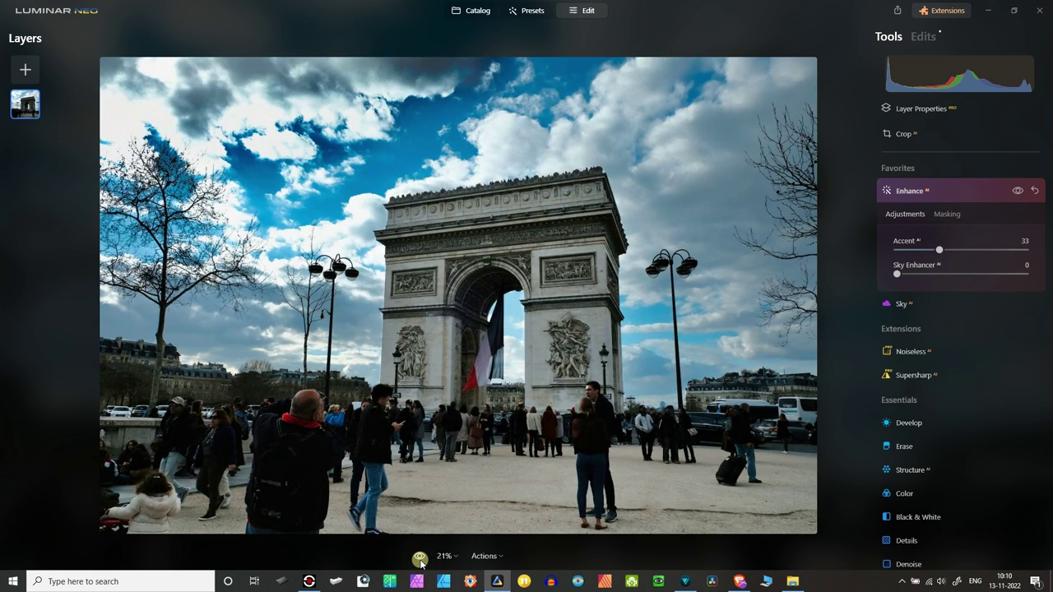
pyautogui.click(421, 560)
pyautogui.click(420, 560)
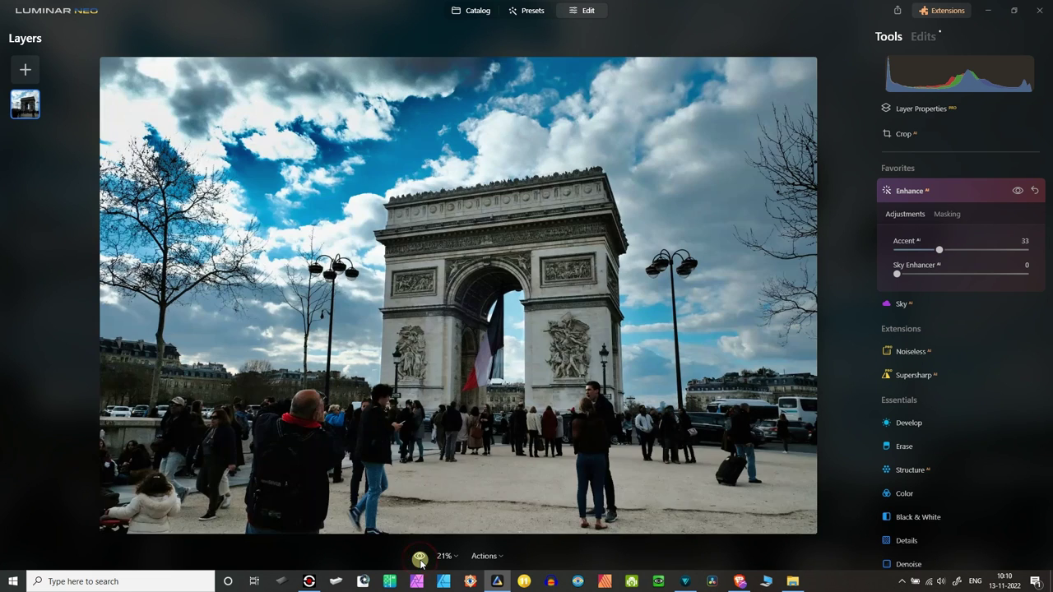